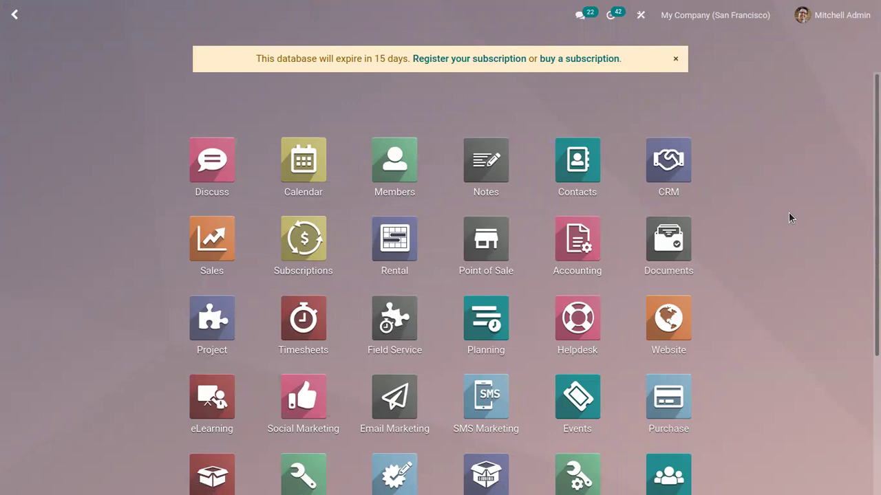
Step: Open the list of miscellaneous journal entries in the Accounting app
{"action": "left_click", "coordinate": [588, 238]}
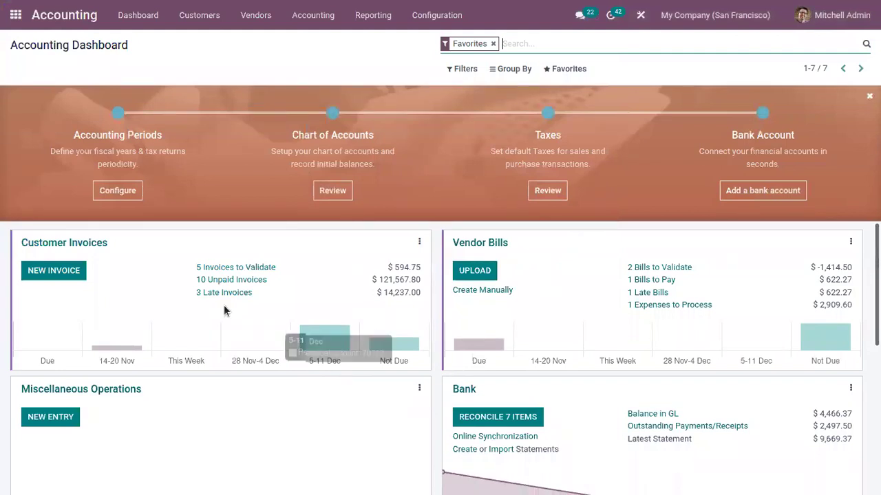
{"action": "left_click", "coordinate": [302, 18]}
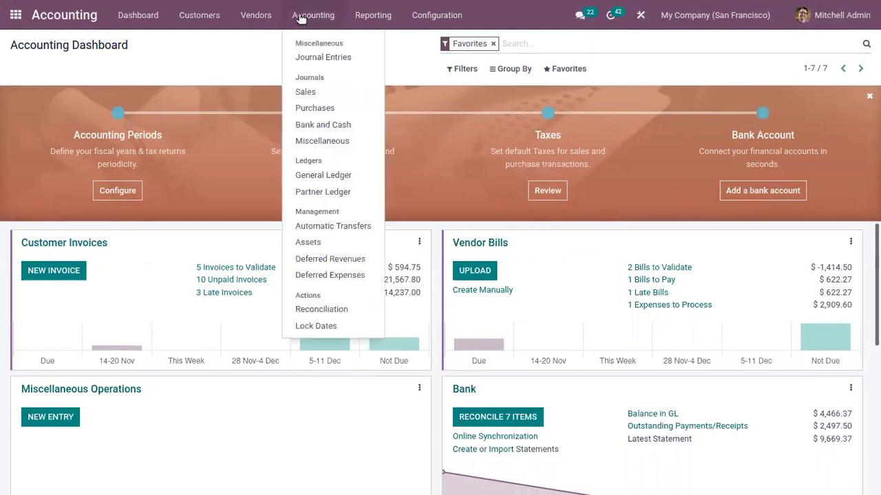
{"action": "left_click", "coordinate": [344, 62]}
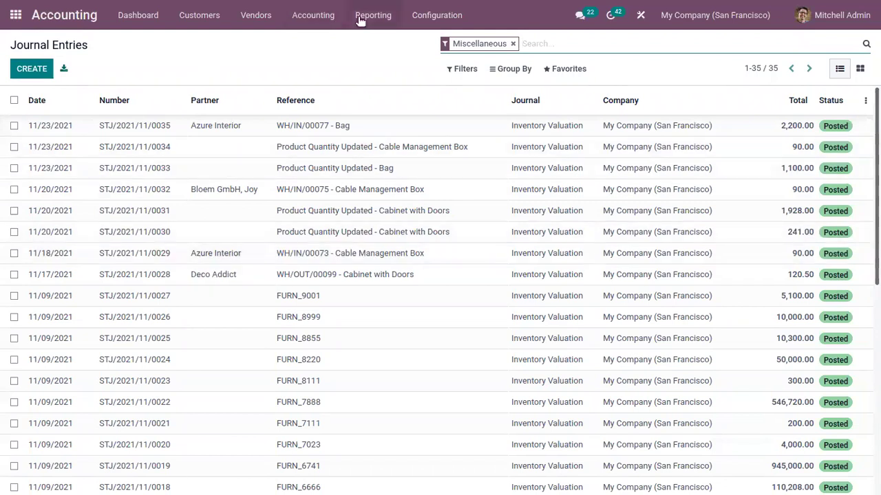
Step: Open the Customer Invoices journal from the accounting configuration's journals and start editing it
{"action": "left_click", "coordinate": [318, 20]}
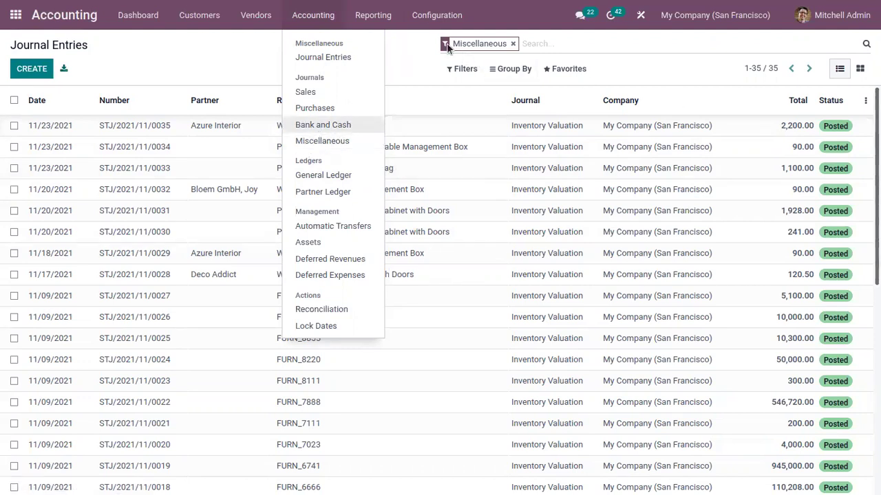
{"action": "left_click", "coordinate": [433, 15]}
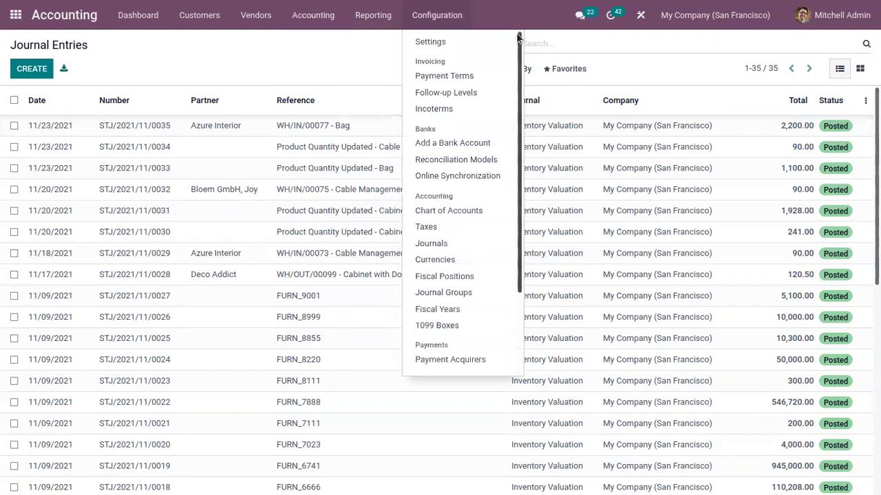
{"action": "scroll", "coordinate": [524, 71], "scroll_direction": "down", "scroll_amount": 1}
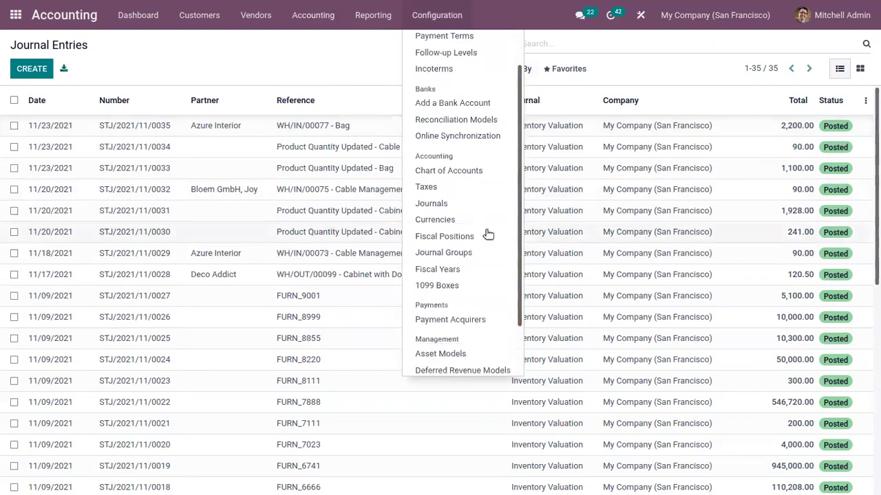
{"action": "left_click", "coordinate": [431, 204]}
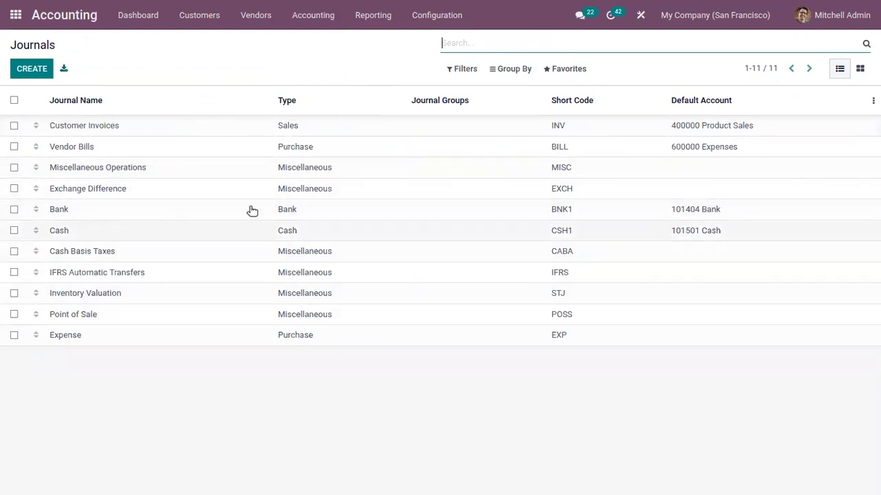
{"action": "left_click", "coordinate": [146, 126]}
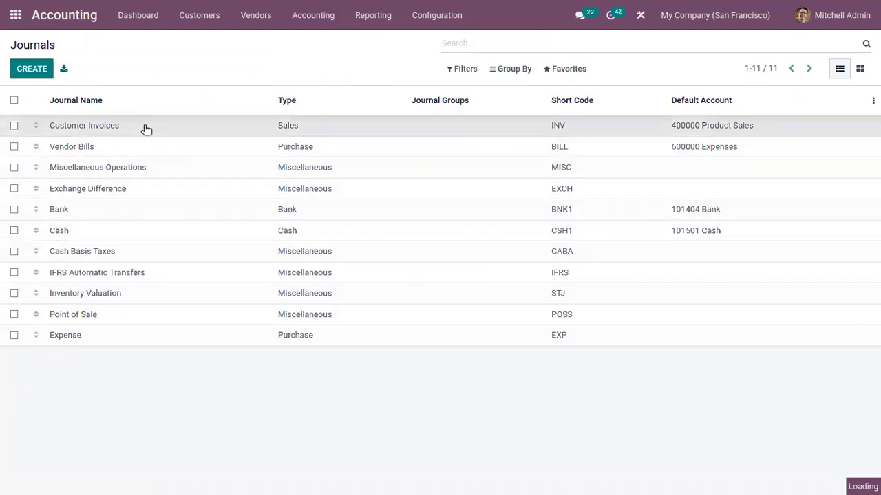
{"action": "left_click", "coordinate": [25, 69]}
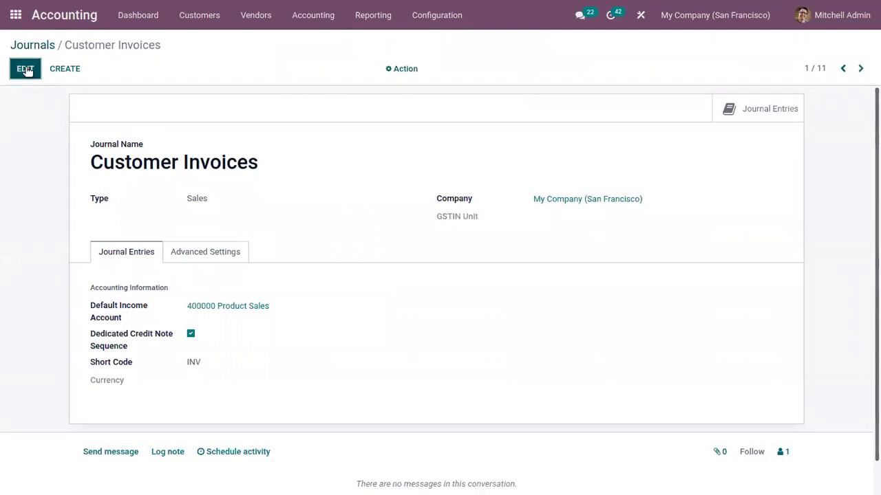
Step: Examine the available journal types and compare the journal's entry settings with its advanced settings
{"action": "left_click", "coordinate": [260, 204]}
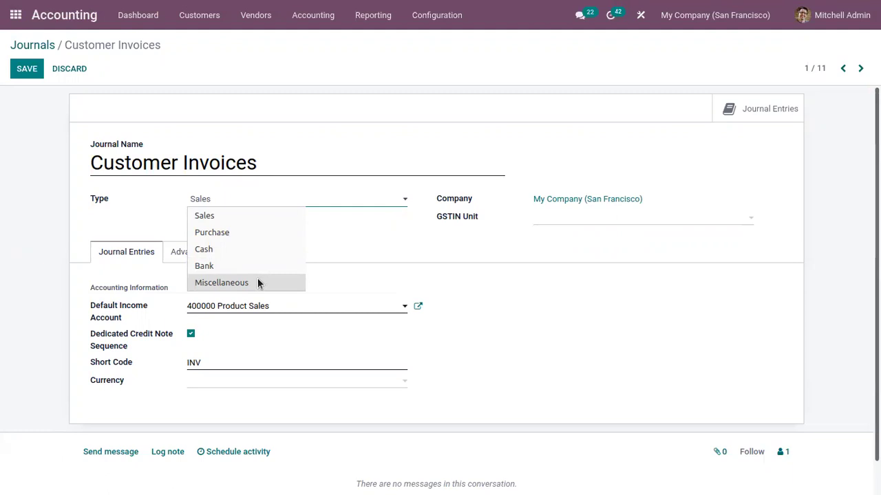
{"action": "left_click", "coordinate": [154, 207]}
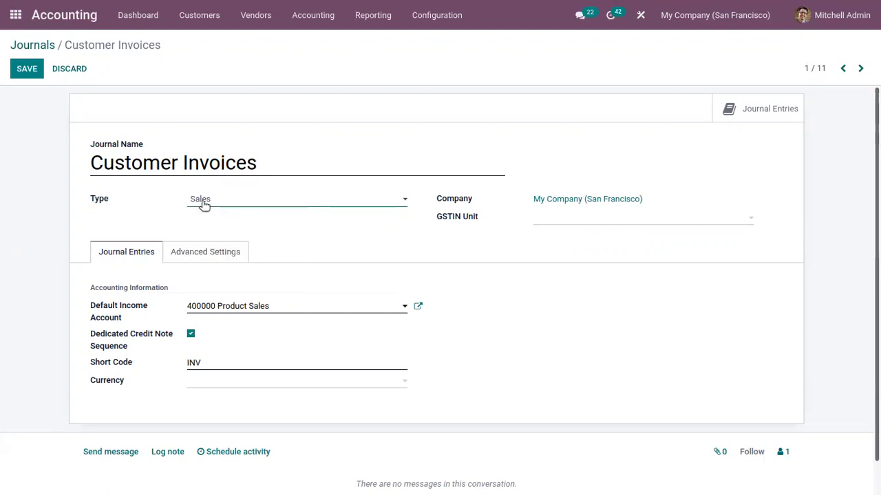
{"action": "left_click", "coordinate": [201, 201]}
{"action": "left_click", "coordinate": [171, 213]}
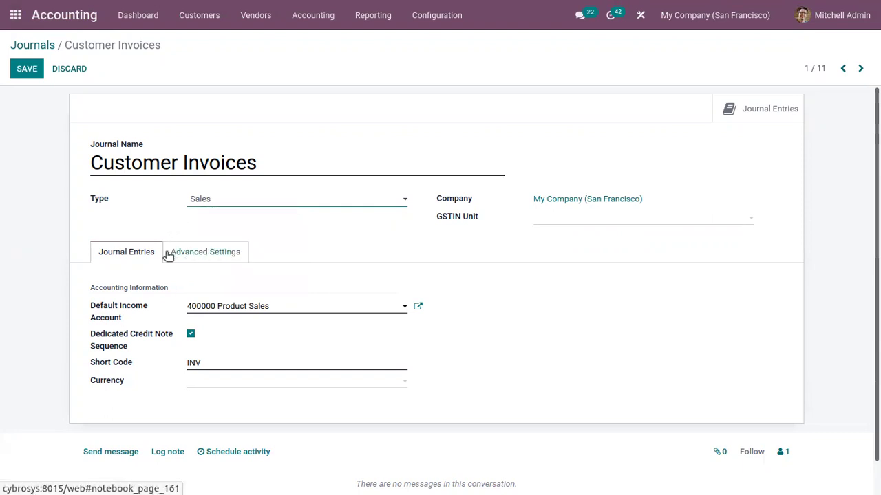
{"action": "left_click", "coordinate": [205, 254]}
{"action": "left_click", "coordinate": [122, 254]}
{"action": "left_click", "coordinate": [208, 256]}
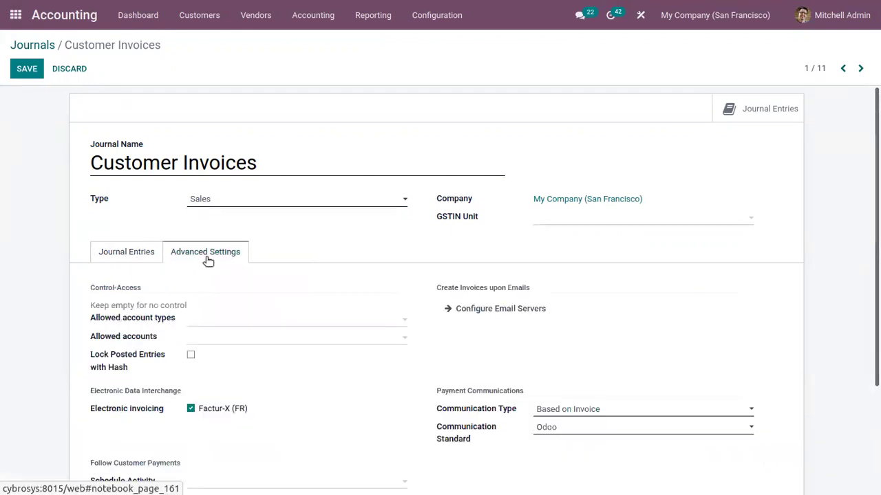
{"action": "left_click", "coordinate": [132, 256]}
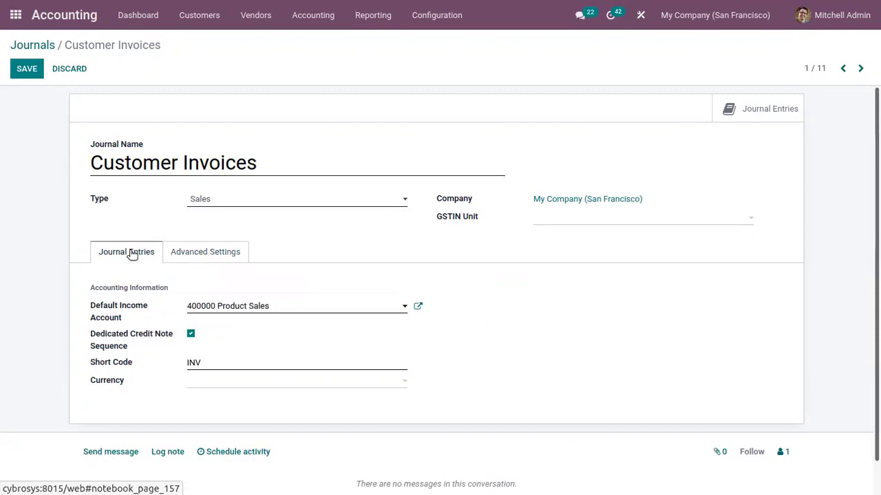
{"action": "left_click", "coordinate": [215, 199]}
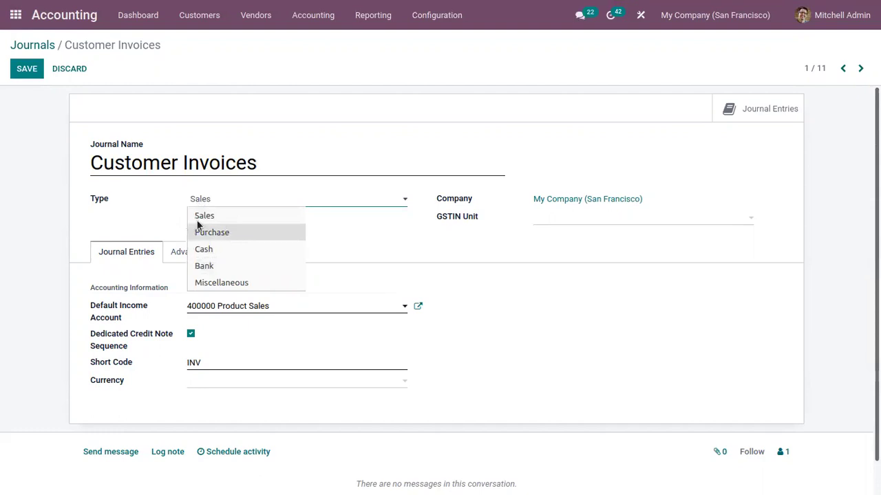
{"action": "left_click", "coordinate": [163, 212]}
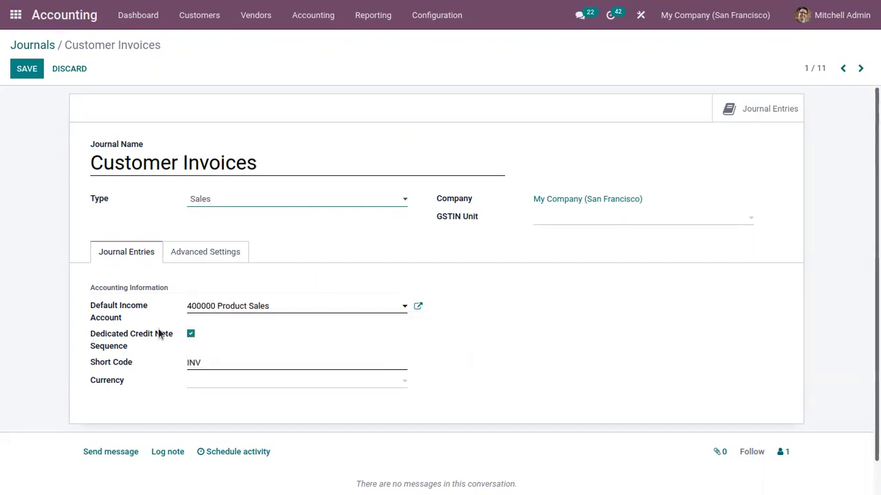
Step: Examine the journal's dedicated credit note sequence, short code and currency choices
{"action": "mouse_move", "coordinate": [158, 334]}
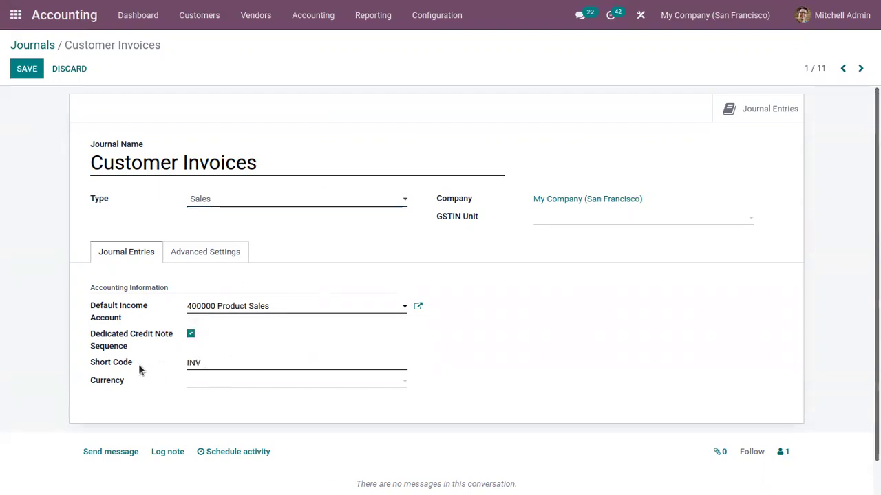
{"action": "mouse_move", "coordinate": [117, 367]}
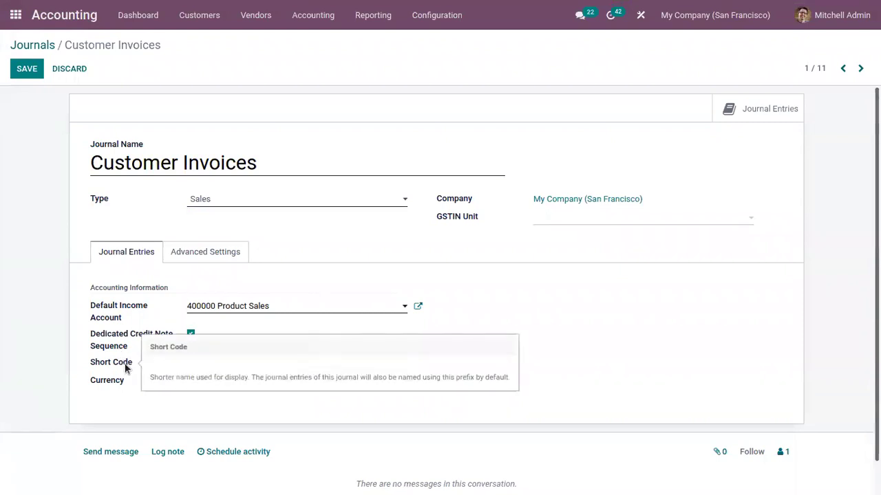
{"action": "left_click_drag", "start_coordinate": [211, 362], "coordinate": [173, 362]}
{"action": "left_click", "coordinate": [221, 363]}
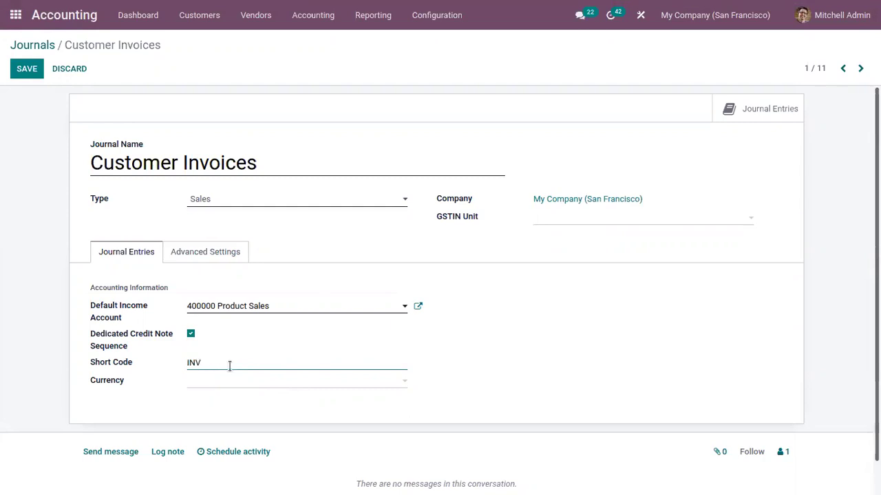
{"action": "left_click", "coordinate": [191, 383]}
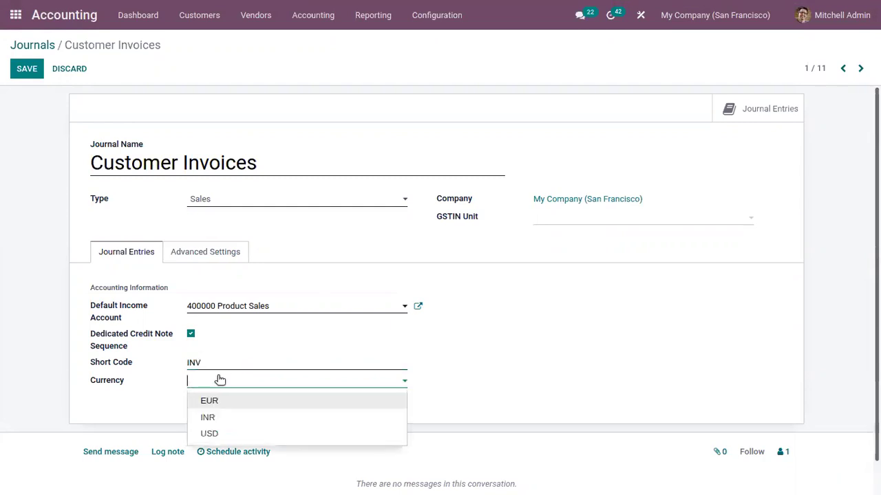
{"action": "left_click", "coordinate": [136, 389]}
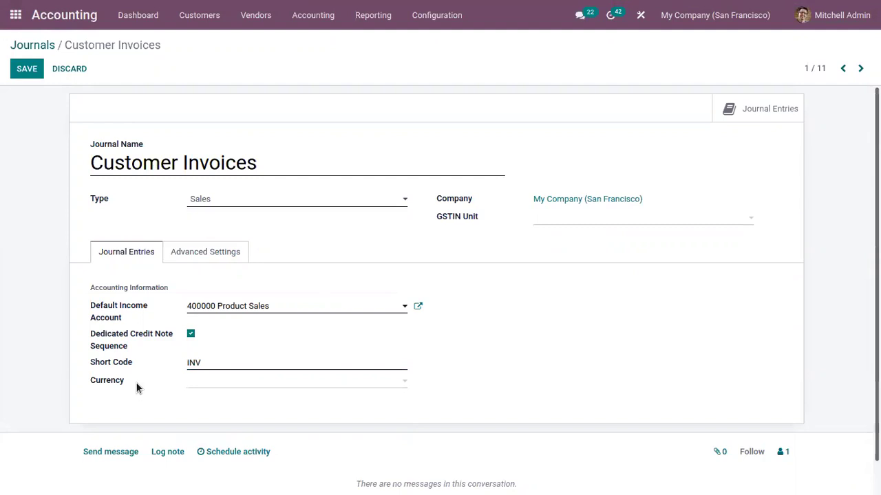
Step: Examine the advanced settings for allowed accounts, electronic invoicing, and payment communication type and standard
{"action": "left_click", "coordinate": [198, 254]}
{"action": "scroll", "coordinate": [570, 321], "scroll_direction": "down", "scroll_amount": 3}
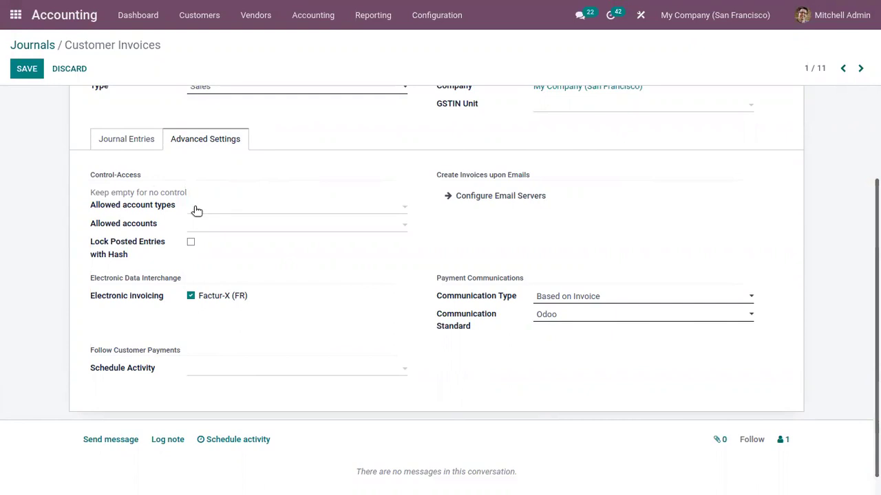
{"action": "left_click", "coordinate": [202, 227]}
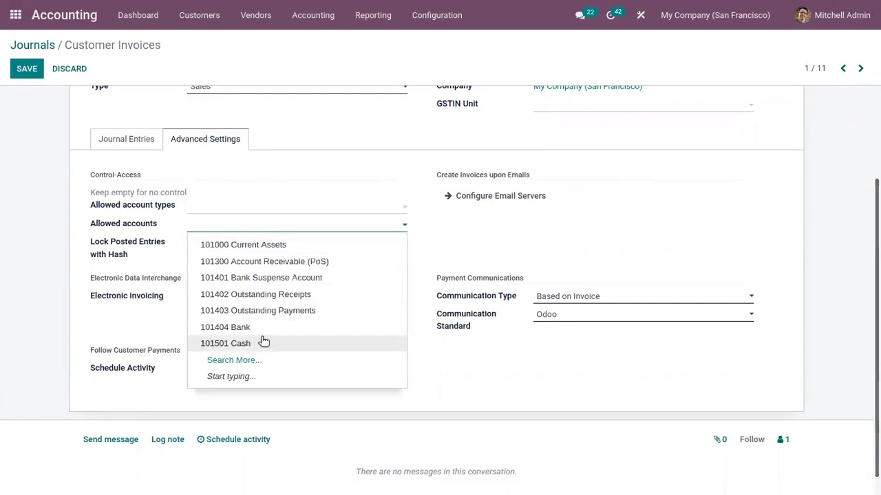
{"action": "left_click", "coordinate": [320, 190]}
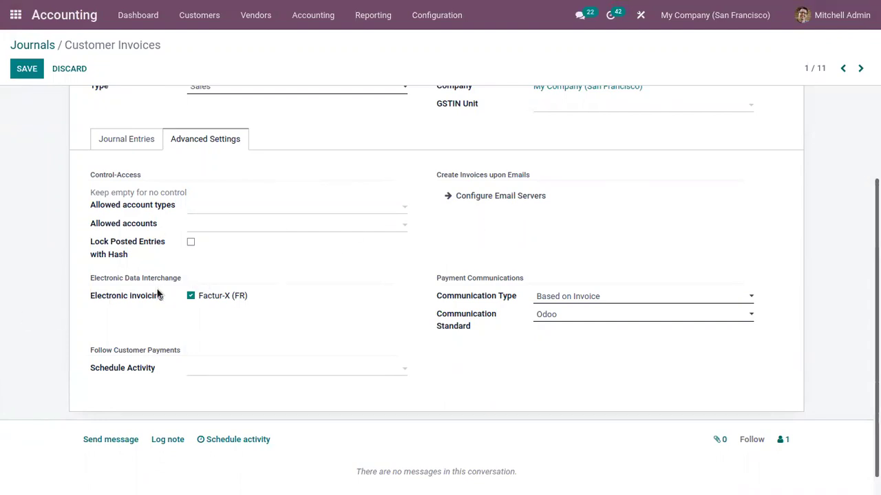
{"action": "mouse_move", "coordinate": [153, 295]}
{"action": "left_click", "coordinate": [569, 296]}
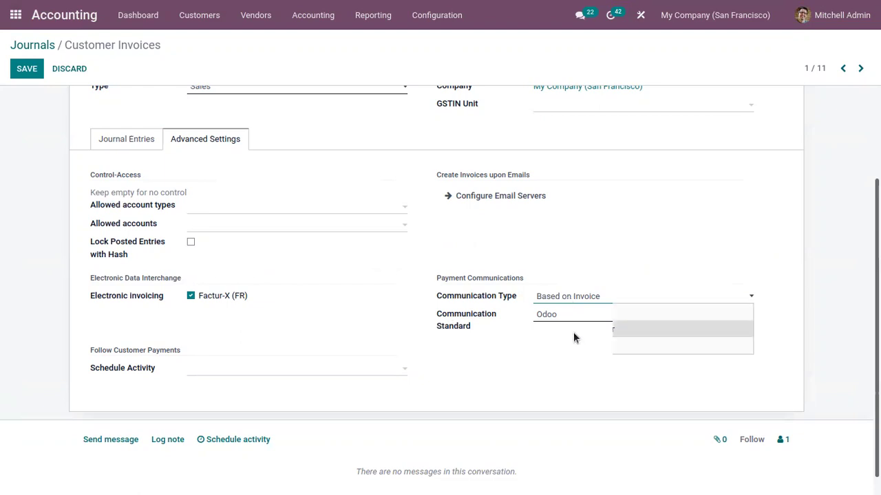
{"action": "mouse_move", "coordinate": [486, 297]}
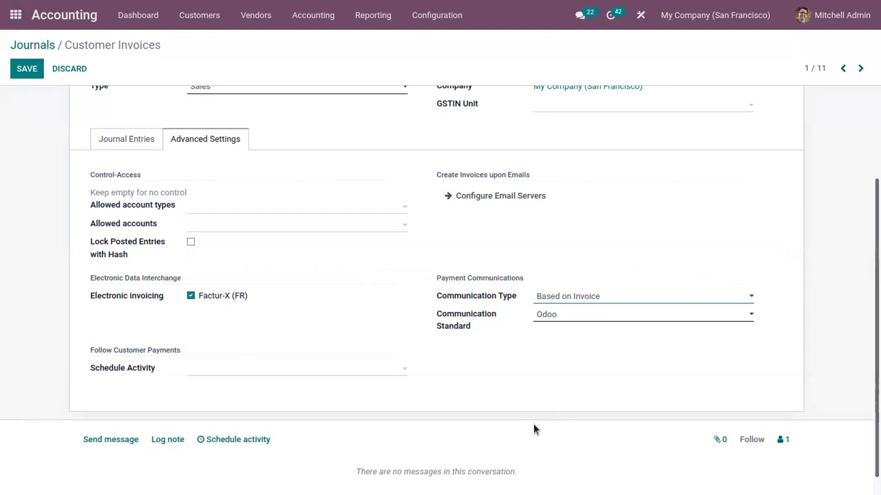
{"action": "left_click", "coordinate": [548, 313]}
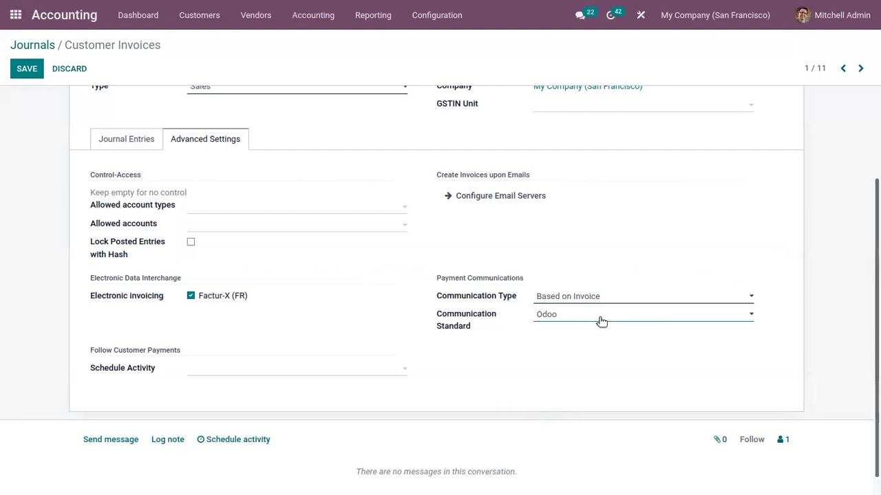
{"action": "left_click", "coordinate": [156, 339]}
Step: Schedule a Call activity for following customer payments, assign it to the administrator user, and enter the summary "Call with Customer"
{"action": "left_click", "coordinate": [221, 370]}
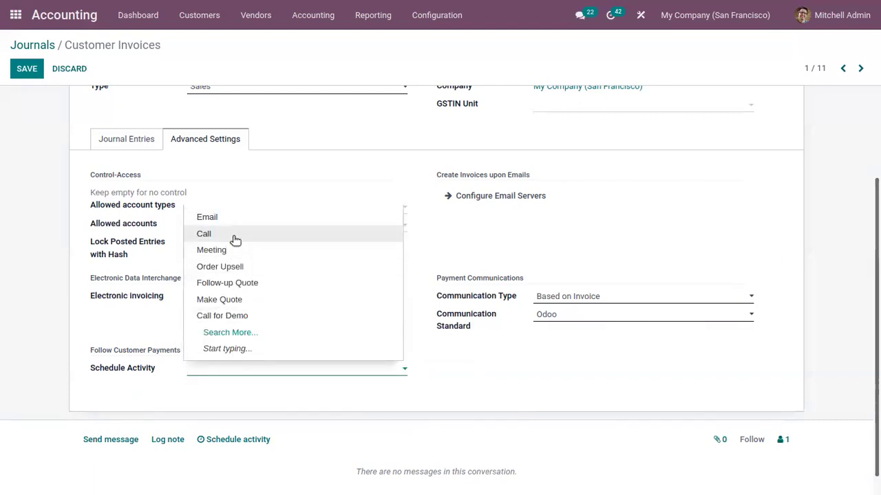
{"action": "left_click", "coordinate": [235, 237]}
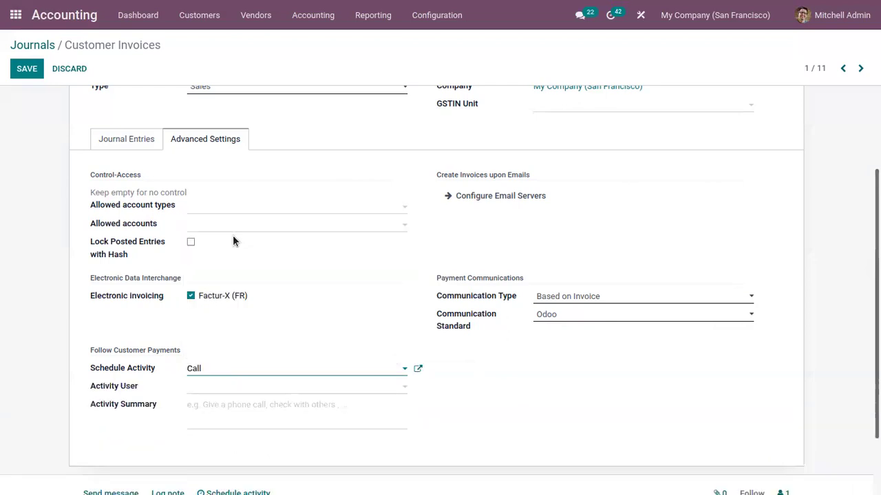
{"action": "left_click", "coordinate": [201, 390]}
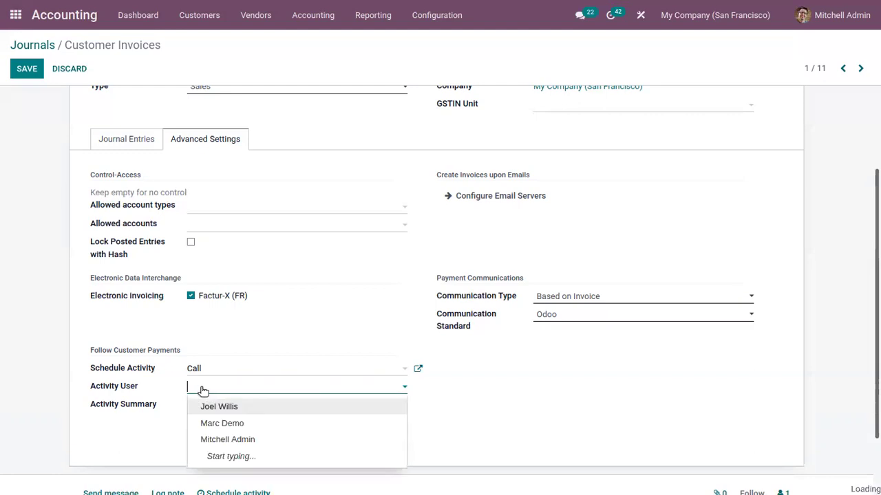
{"action": "left_click", "coordinate": [253, 439]}
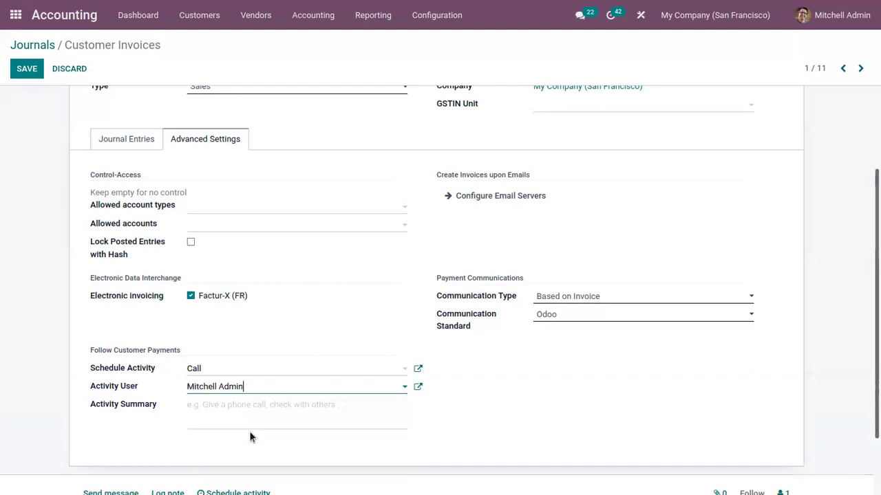
{"action": "left_click", "coordinate": [216, 414]}
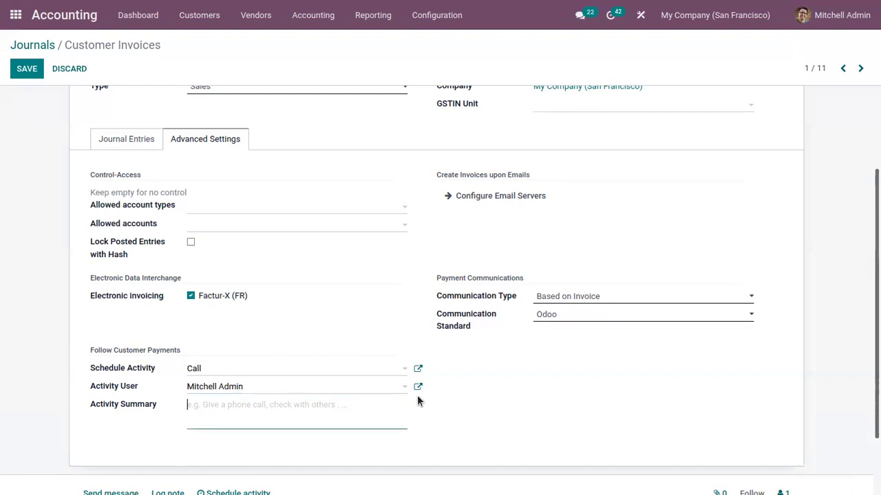
{"action": "type", "text": "Call wi"}
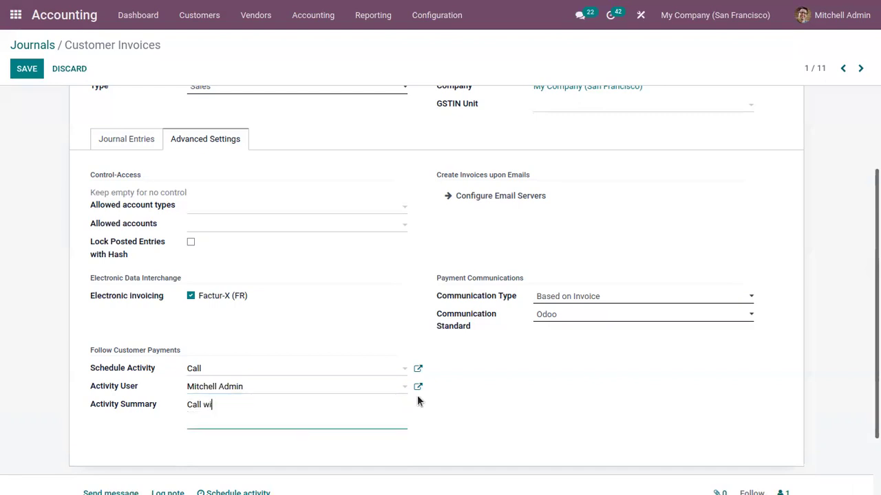
{"action": "type", "text": "th Customer"}
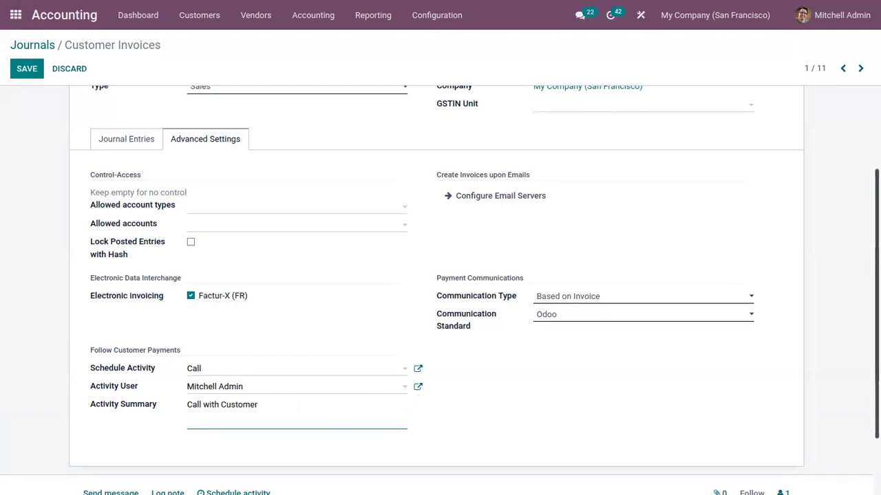
{"action": "scroll", "coordinate": [307, 441], "scroll_direction": "down", "scroll_amount": 2}
{"action": "scroll", "coordinate": [306, 440], "scroll_direction": "up", "scroll_amount": 4}
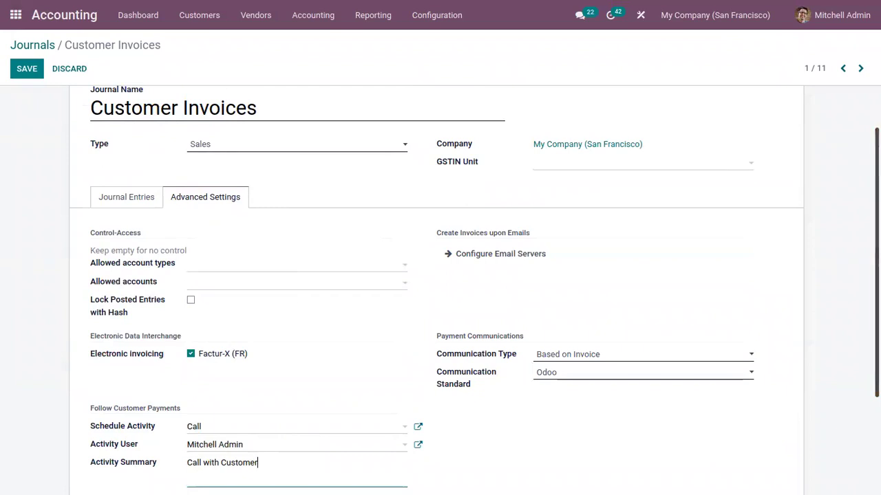
Step: Review the journal's entry settings and advanced settings once more, and save the Customer Invoices journal
{"action": "scroll", "coordinate": [307, 440], "scroll_direction": "up", "scroll_amount": 1}
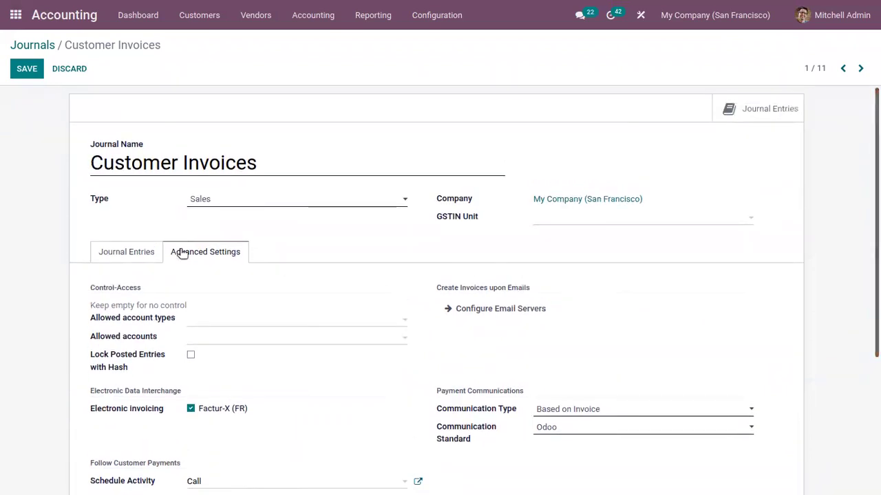
{"action": "left_click", "coordinate": [143, 252]}
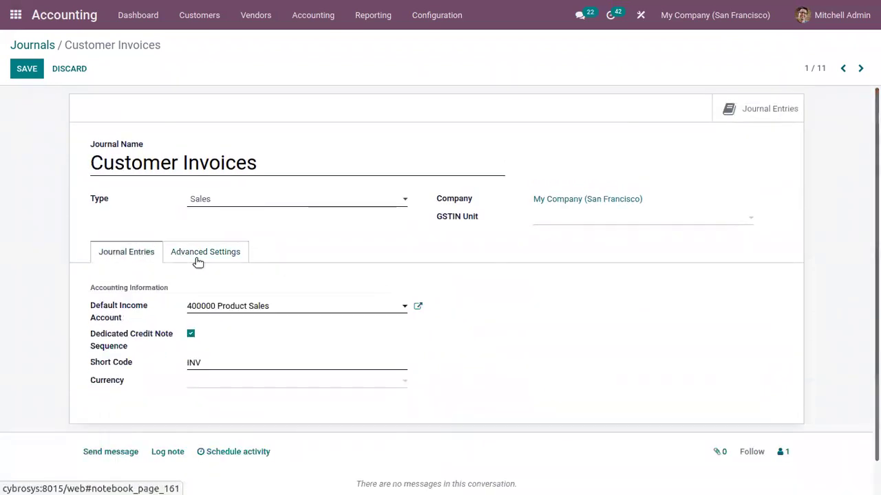
{"action": "left_click", "coordinate": [199, 257]}
{"action": "left_click", "coordinate": [18, 71]}
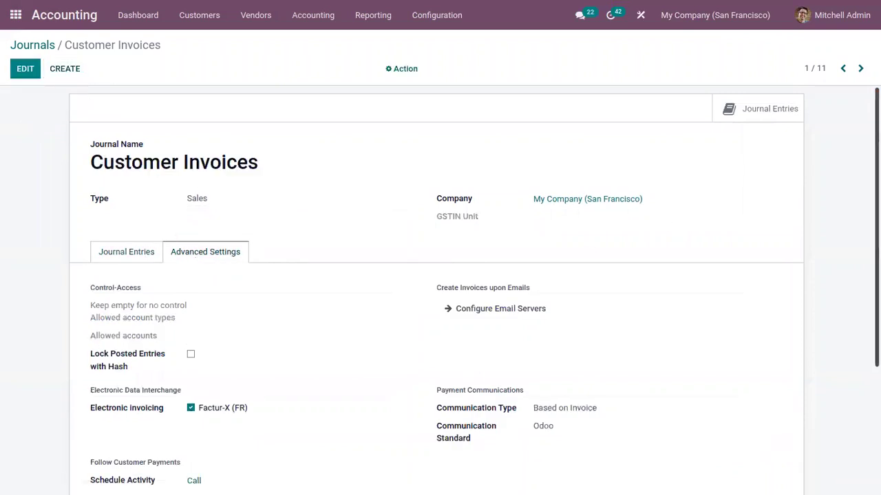
Step: Change the journal type to Purchase and compare its entry settings with its advanced settings
{"action": "left_click", "coordinate": [206, 203]}
{"action": "left_click", "coordinate": [222, 233]}
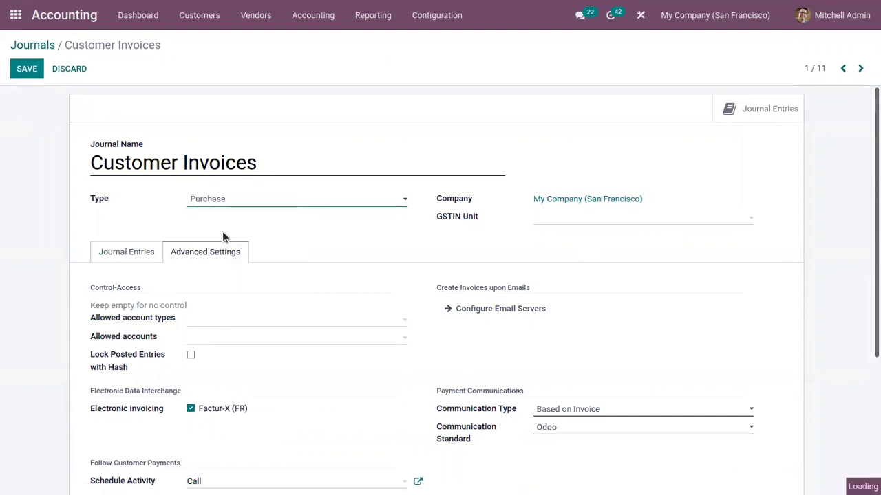
{"action": "left_click", "coordinate": [144, 254]}
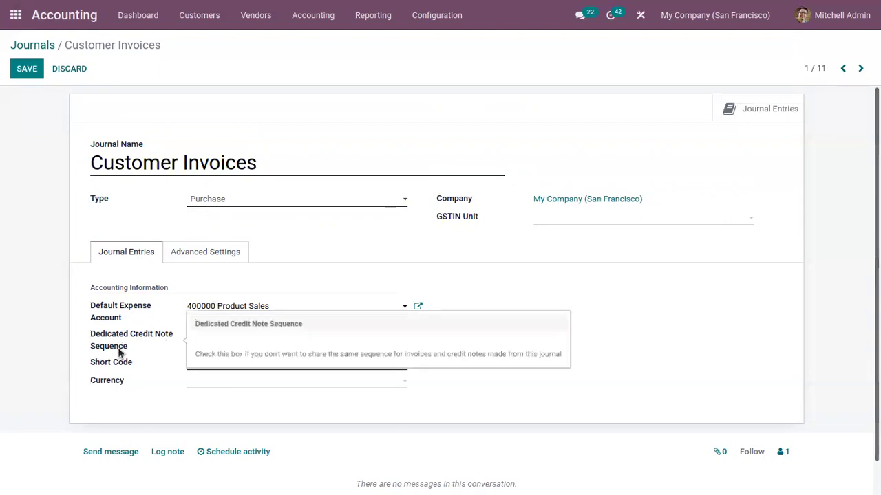
{"action": "left_click", "coordinate": [199, 254]}
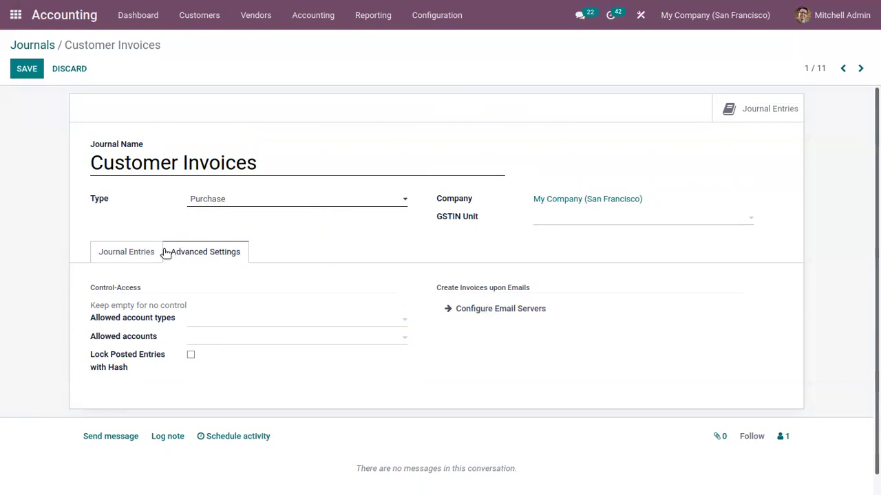
{"action": "left_click", "coordinate": [131, 251]}
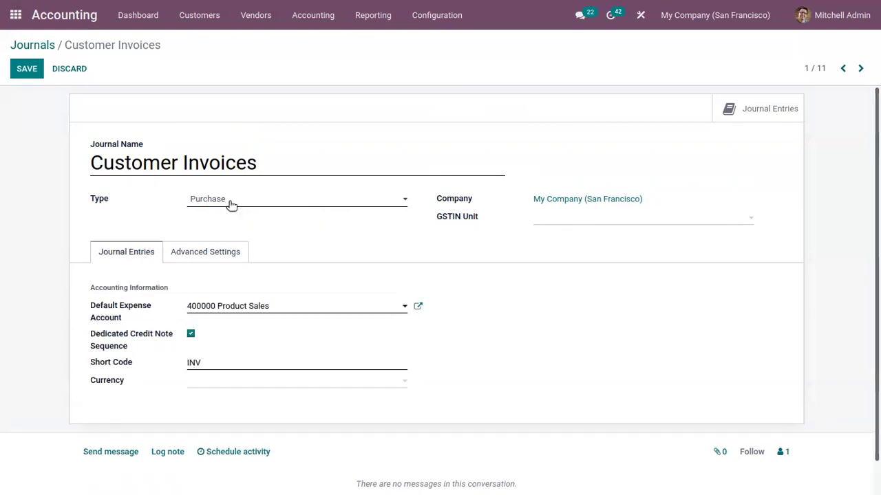
Step: Change the journal type to Cash and examine its accounting information fields
{"action": "left_click", "coordinate": [230, 201]}
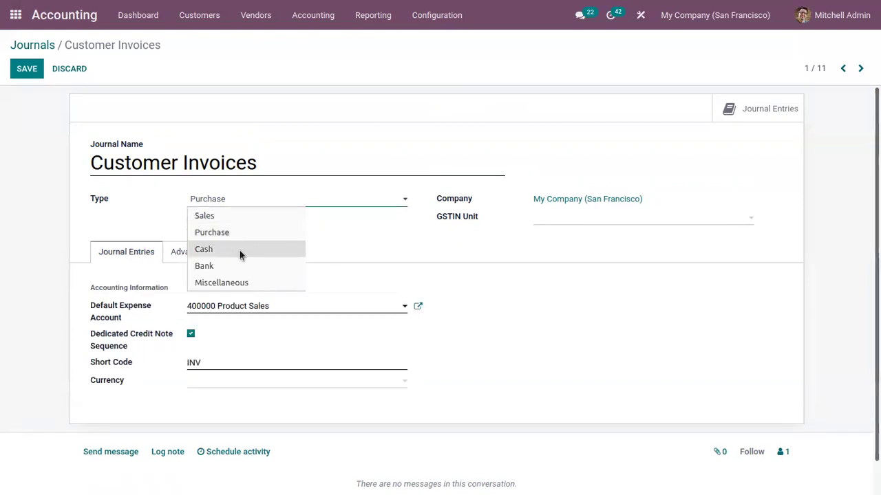
{"action": "left_click", "coordinate": [239, 249]}
{"action": "left_click", "coordinate": [232, 202]}
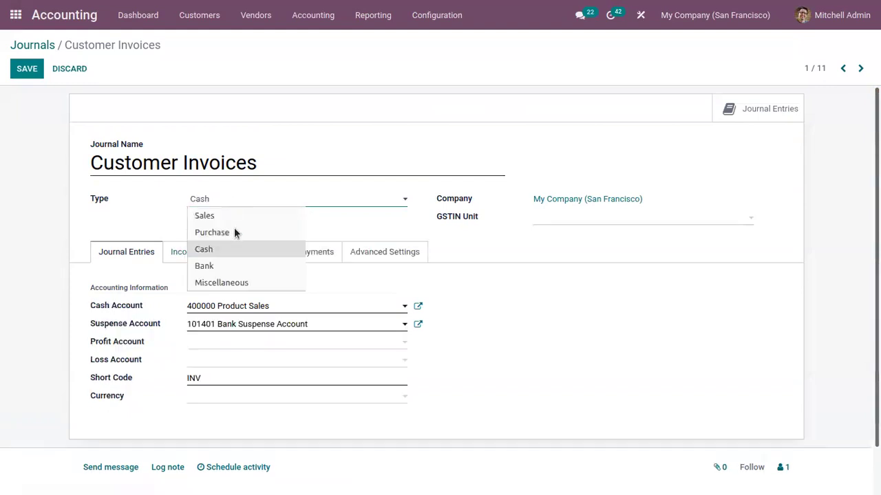
{"action": "left_click", "coordinate": [530, 289]}
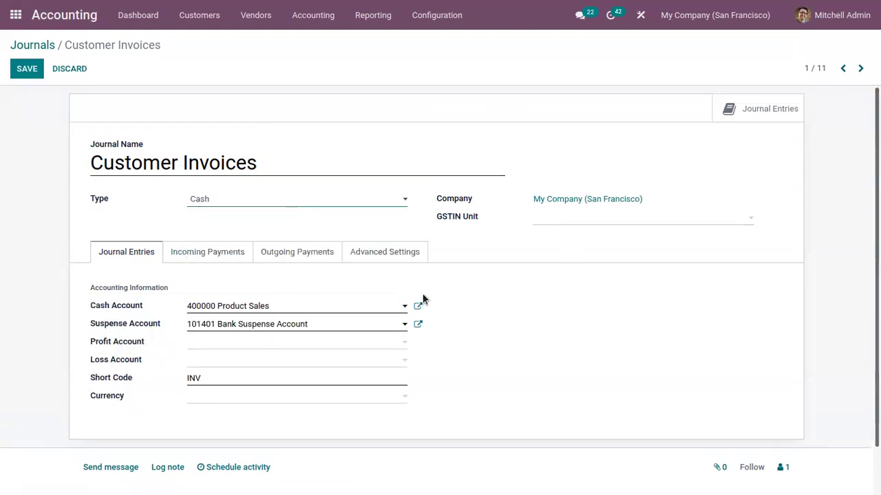
Step: Change the journal type to Bank and compare its incoming and outgoing payment methods
{"action": "left_click", "coordinate": [197, 202]}
{"action": "left_click", "coordinate": [223, 265]}
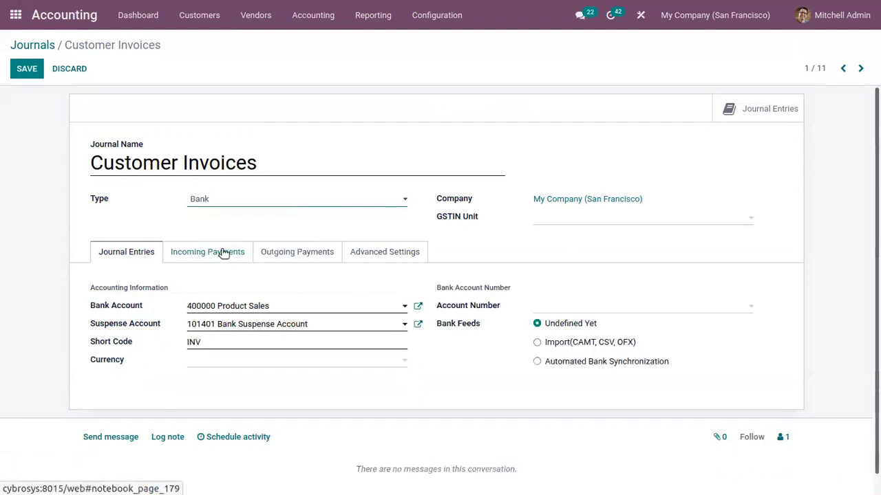
{"action": "left_click", "coordinate": [224, 253]}
{"action": "left_click", "coordinate": [294, 255]}
{"action": "left_click", "coordinate": [232, 252]}
{"action": "left_click", "coordinate": [303, 254]}
{"action": "left_click", "coordinate": [210, 251]}
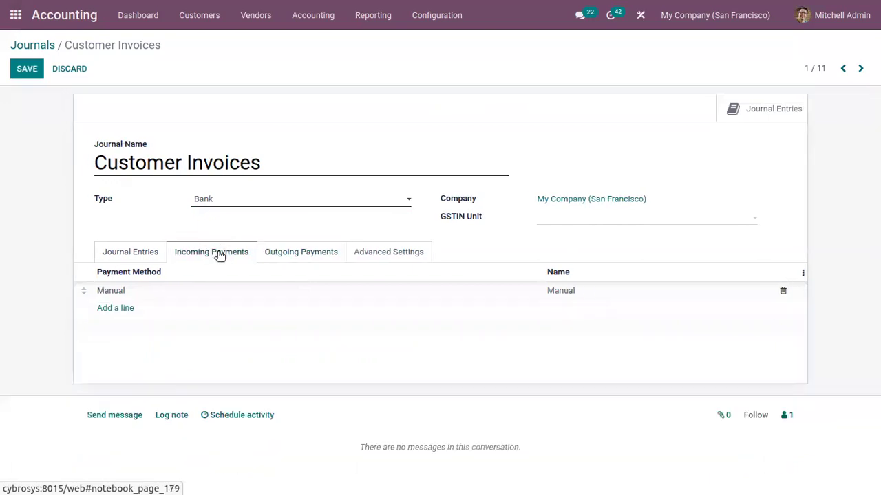
{"action": "left_click", "coordinate": [301, 262]}
{"action": "left_click", "coordinate": [238, 257]}
{"action": "left_click", "coordinate": [276, 253]}
{"action": "left_click", "coordinate": [218, 252]}
Step: Examine the bank journal's accounting information, bank feed options and advanced settings
{"action": "left_click", "coordinate": [130, 249]}
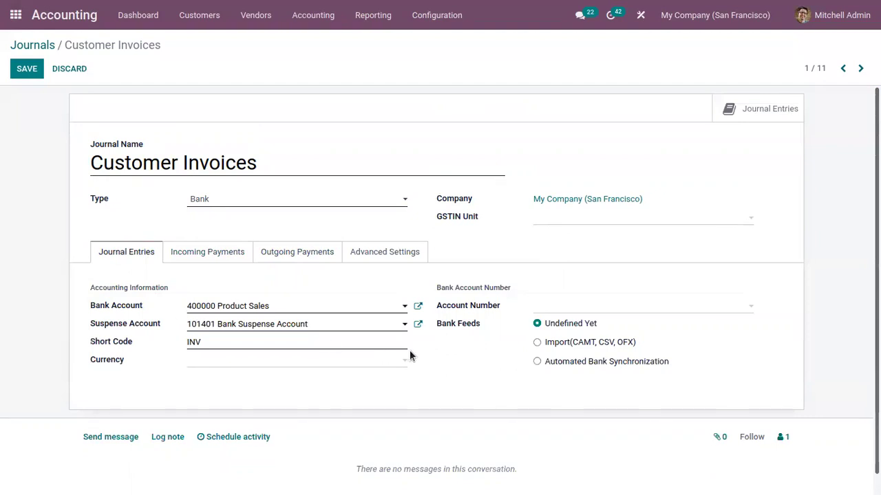
{"action": "mouse_move", "coordinate": [126, 334]}
{"action": "left_click", "coordinate": [578, 341]}
{"action": "left_click", "coordinate": [570, 365]}
{"action": "left_click", "coordinate": [568, 342]}
{"action": "left_click", "coordinate": [548, 324]}
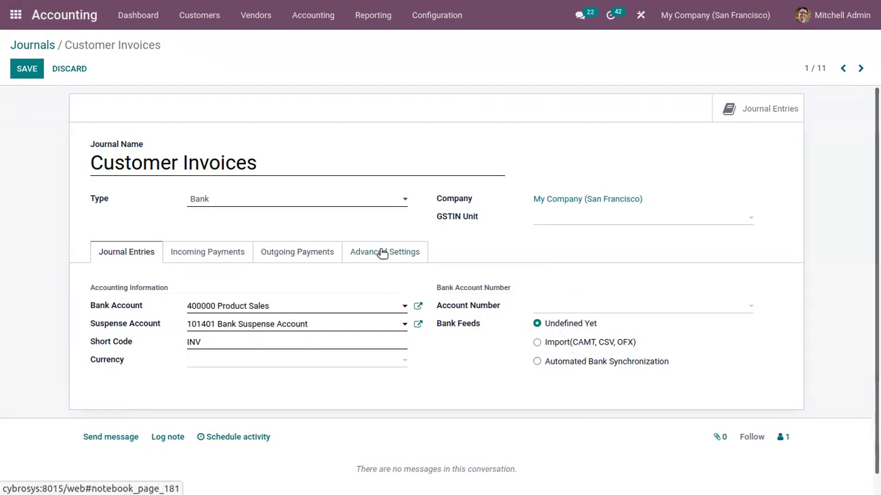
{"action": "left_click", "coordinate": [383, 252]}
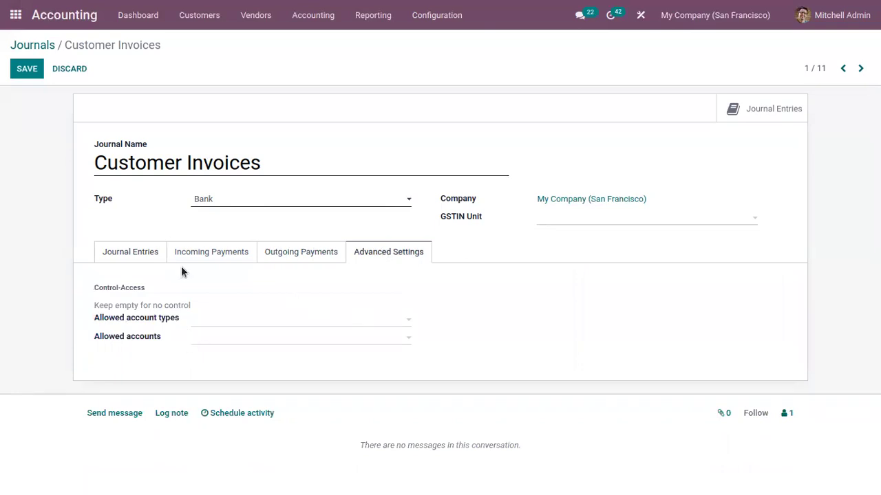
Step: Change the journal type to Miscellaneous and examine its advanced settings and journal entry settings
{"action": "left_click", "coordinate": [253, 205]}
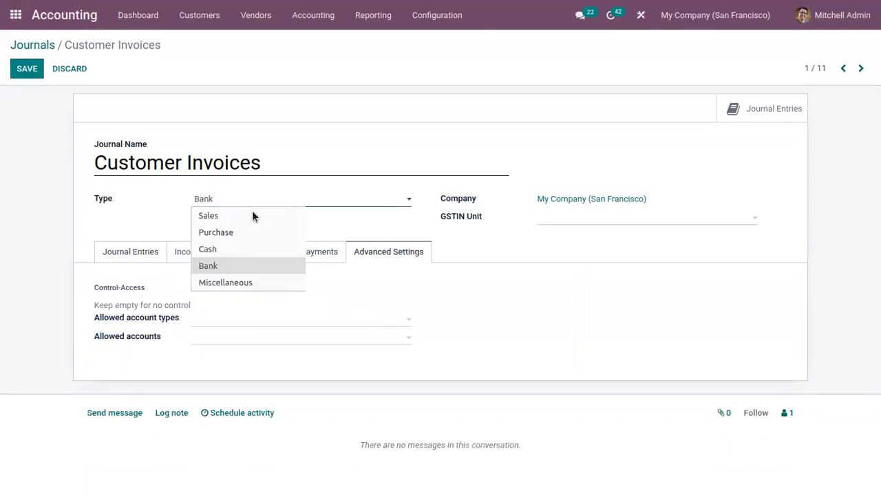
{"action": "left_click", "coordinate": [258, 282]}
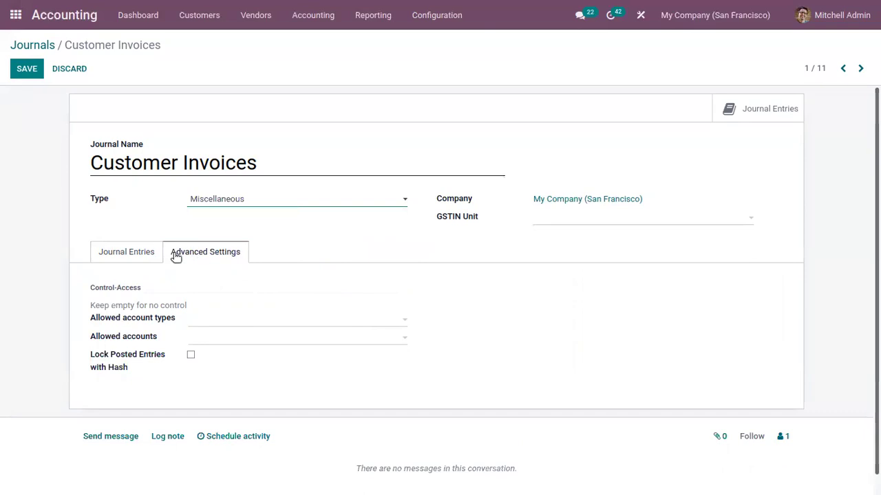
{"action": "left_click", "coordinate": [138, 260]}
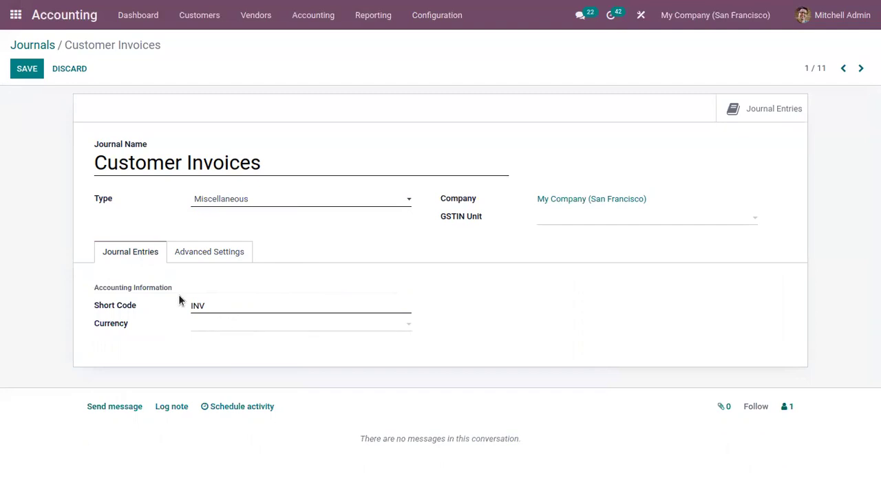
Step: Set the journal type back to Sales, check its advanced settings, and save the journal
{"action": "left_click", "coordinate": [243, 197]}
{"action": "left_click", "coordinate": [413, 247]}
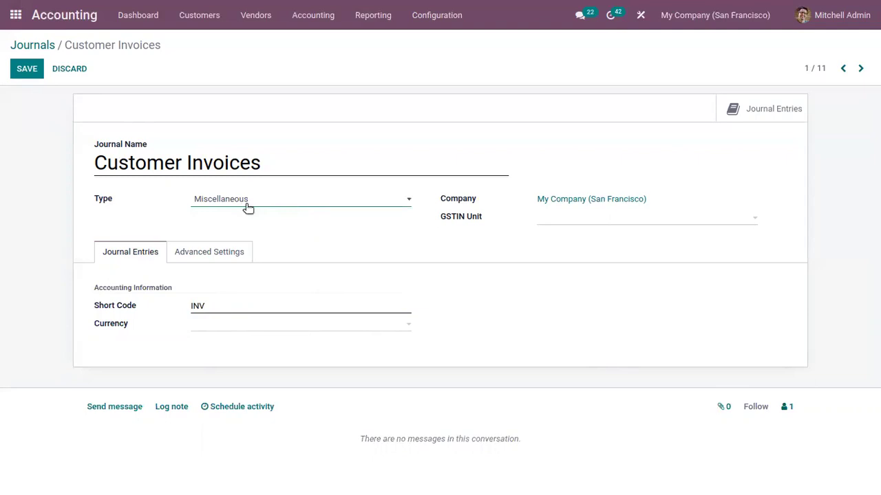
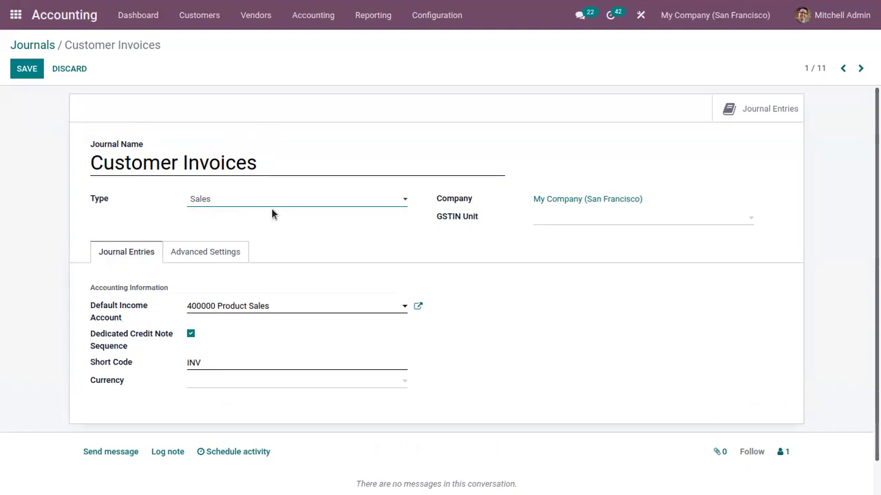
{"action": "left_click", "coordinate": [227, 252]}
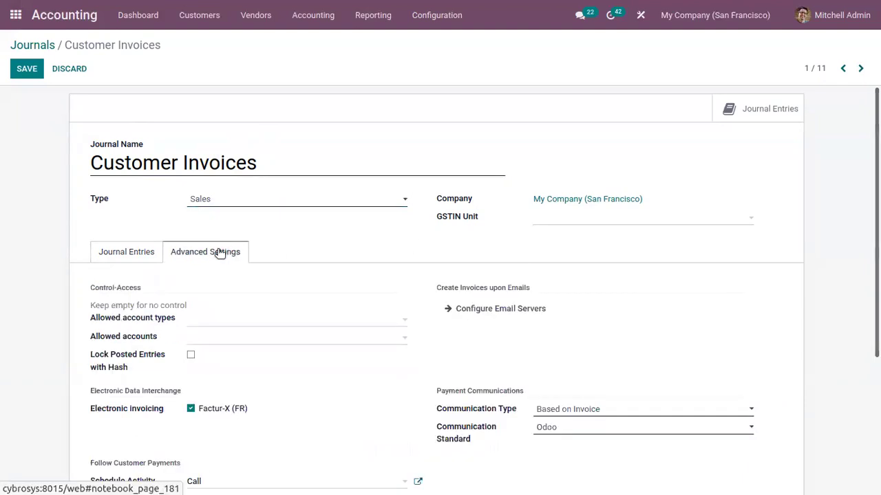
{"action": "scroll", "coordinate": [220, 251], "scroll_direction": "down", "scroll_amount": 3}
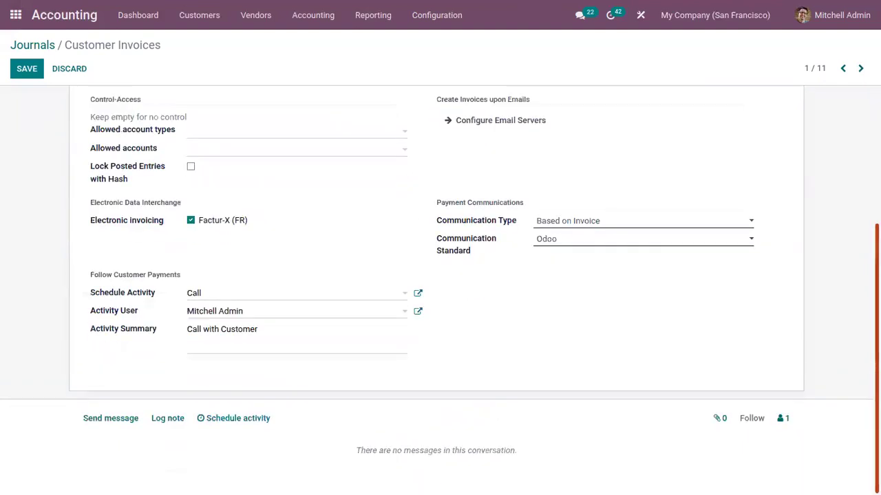
{"action": "scroll", "coordinate": [54, 113], "scroll_direction": "up", "scroll_amount": 5}
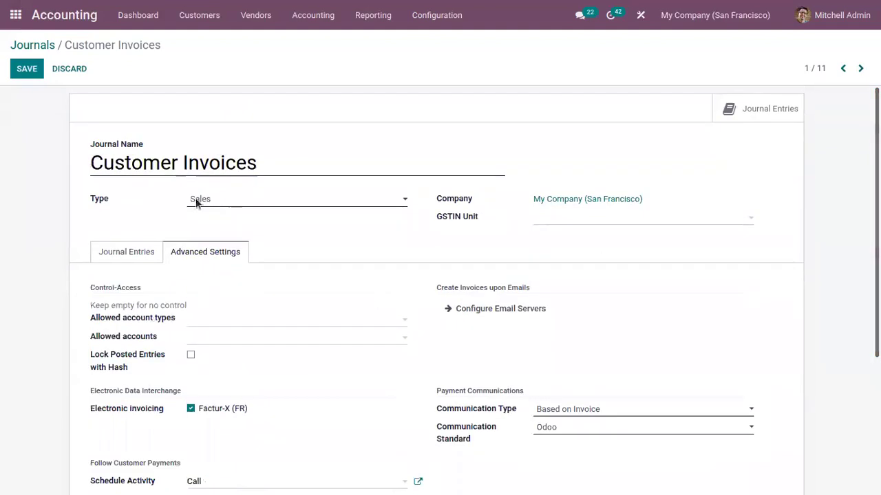
{"action": "left_click", "coordinate": [29, 70]}
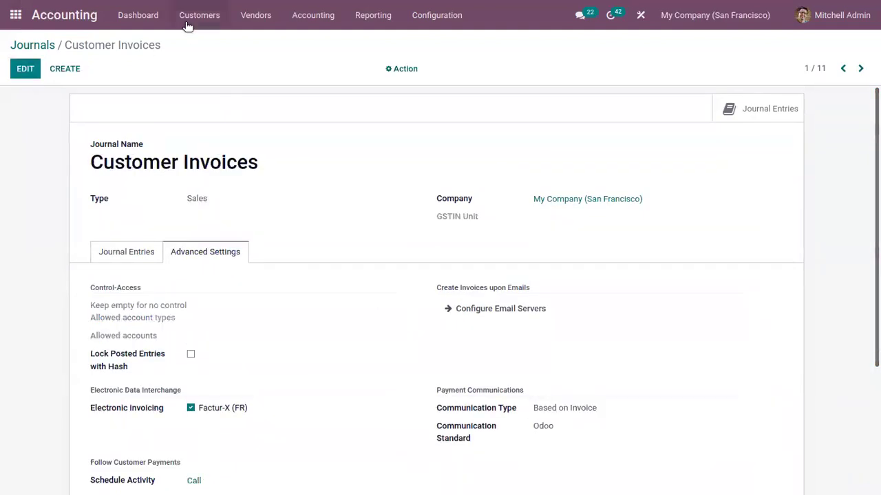
Step: Create a new customer invoice and choose Borman as the customer
{"action": "left_click", "coordinate": [186, 24]}
{"action": "left_click", "coordinate": [208, 37]}
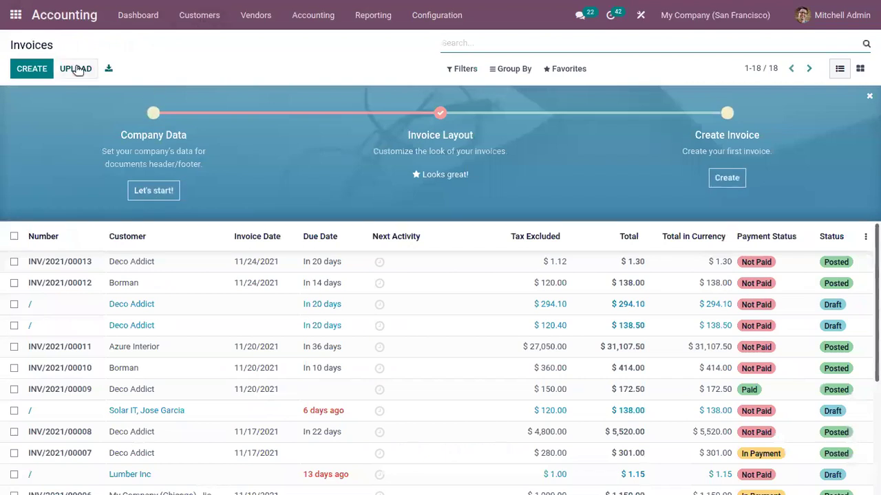
{"action": "left_click", "coordinate": [40, 68]}
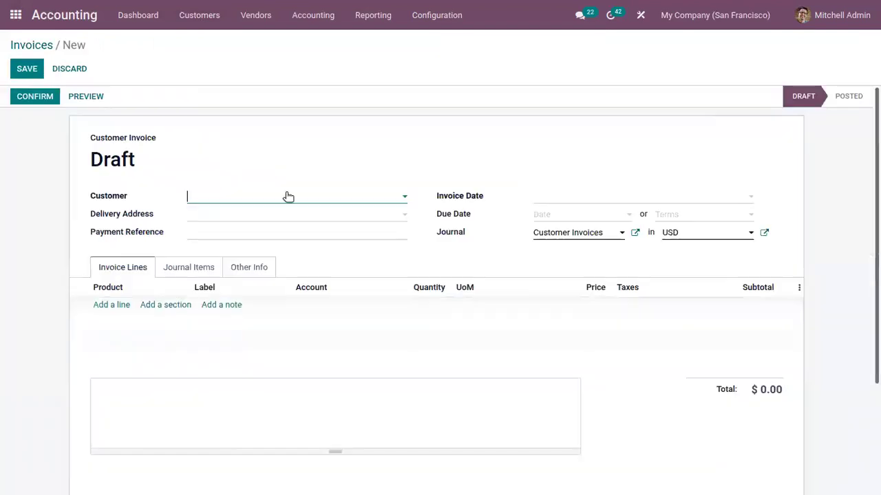
{"action": "left_click", "coordinate": [288, 197]}
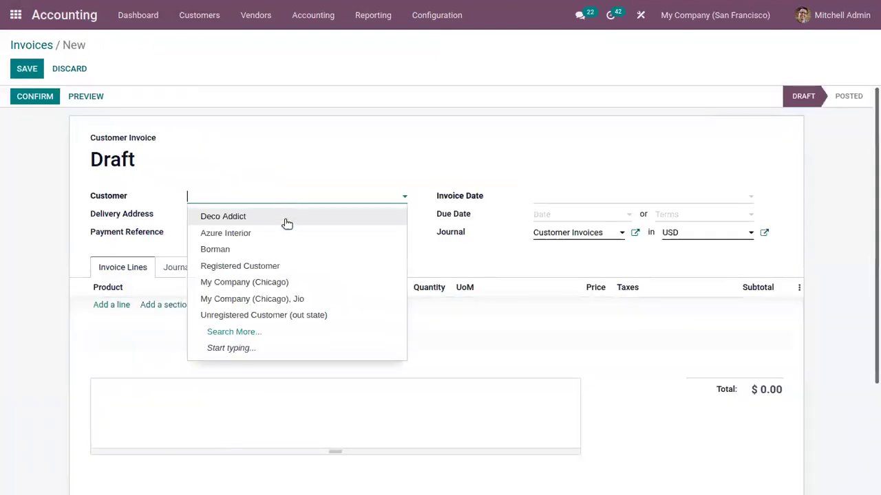
{"action": "left_click", "coordinate": [288, 248]}
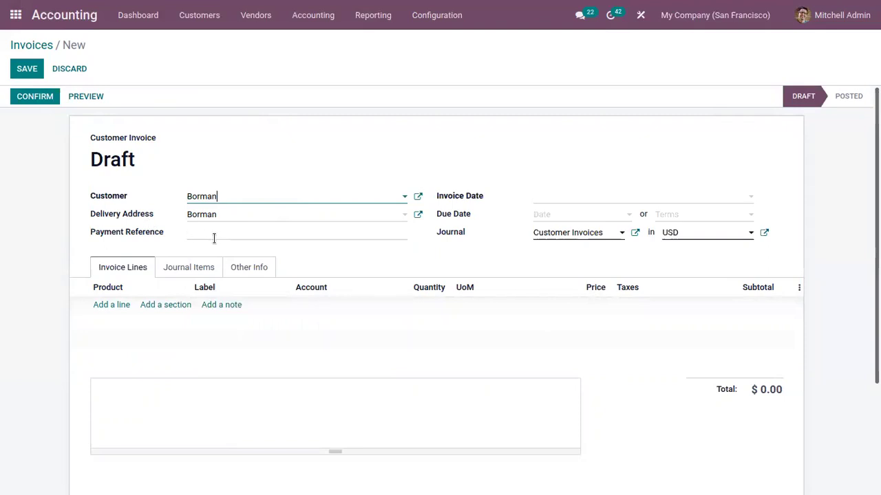
Step: Set both the invoice date and the due date to 11/24/2021
{"action": "left_click", "coordinate": [556, 196]}
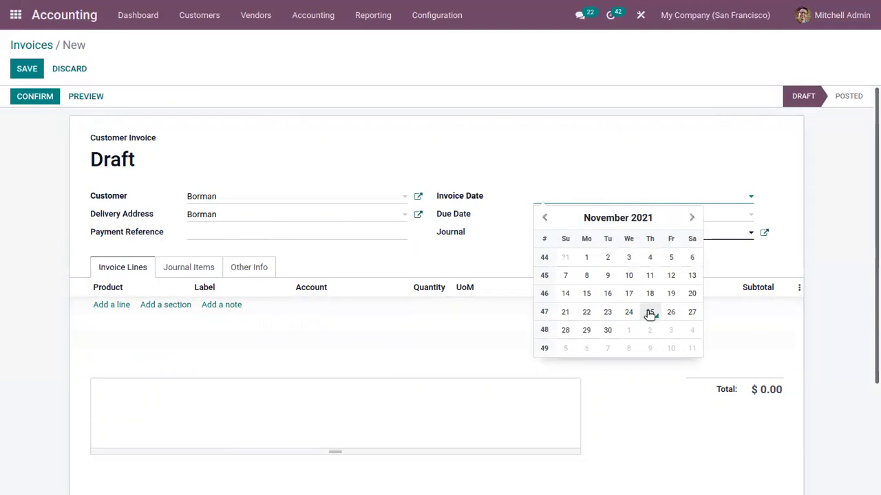
{"action": "left_click", "coordinate": [649, 313]}
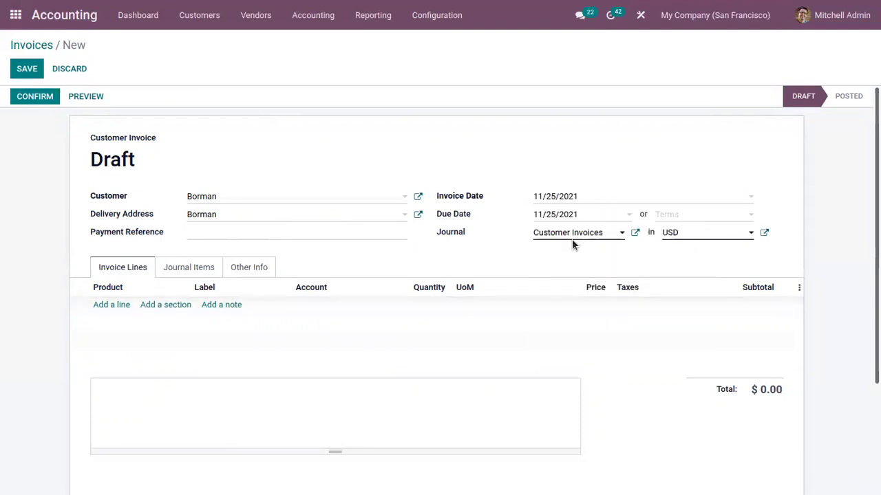
{"action": "left_click", "coordinate": [585, 198]}
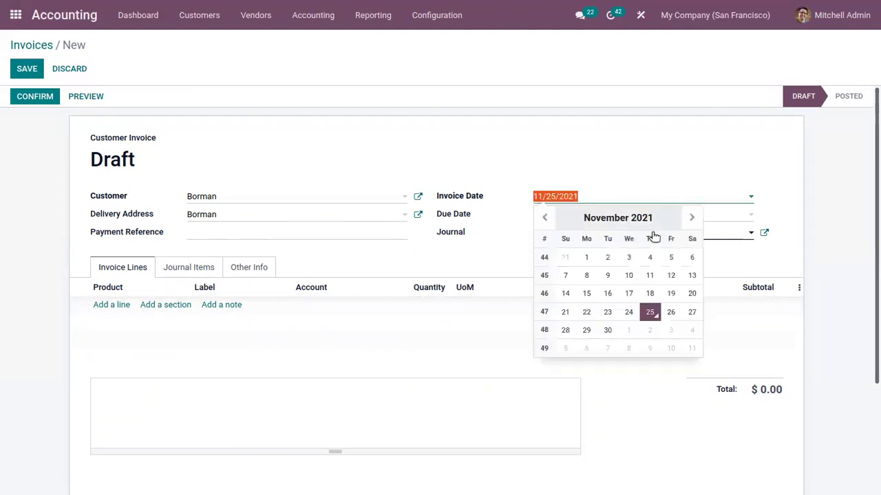
{"action": "left_click", "coordinate": [628, 311]}
{"action": "left_click", "coordinate": [551, 218]}
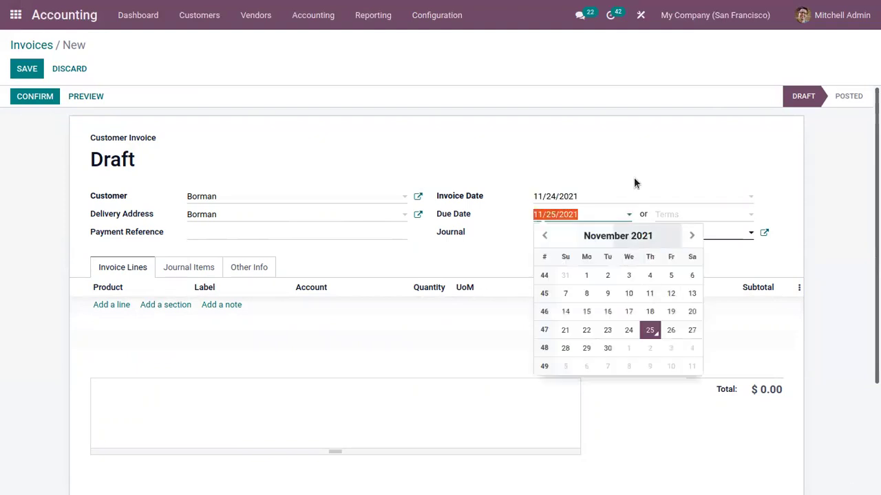
{"action": "left_click", "coordinate": [629, 330]}
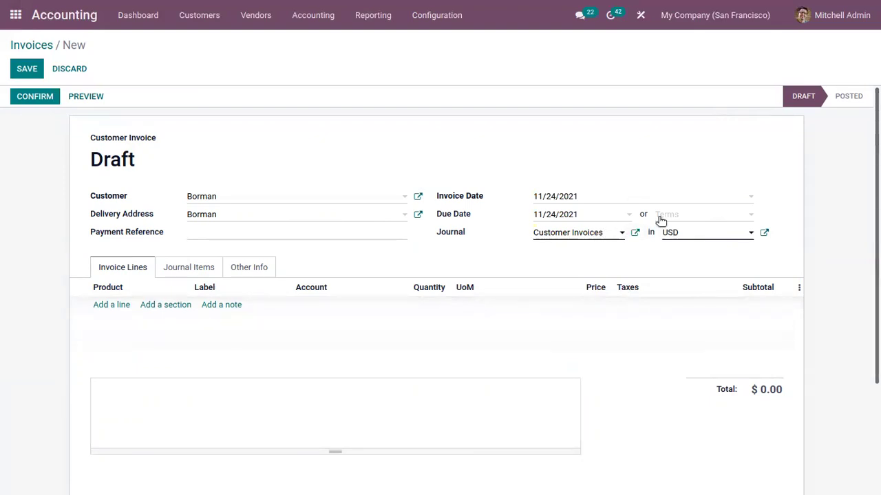
Step: Examine the invoice's payment terms and journal choices
{"action": "left_click", "coordinate": [699, 216]}
{"action": "left_click", "coordinate": [591, 149]}
{"action": "left_click", "coordinate": [589, 232]}
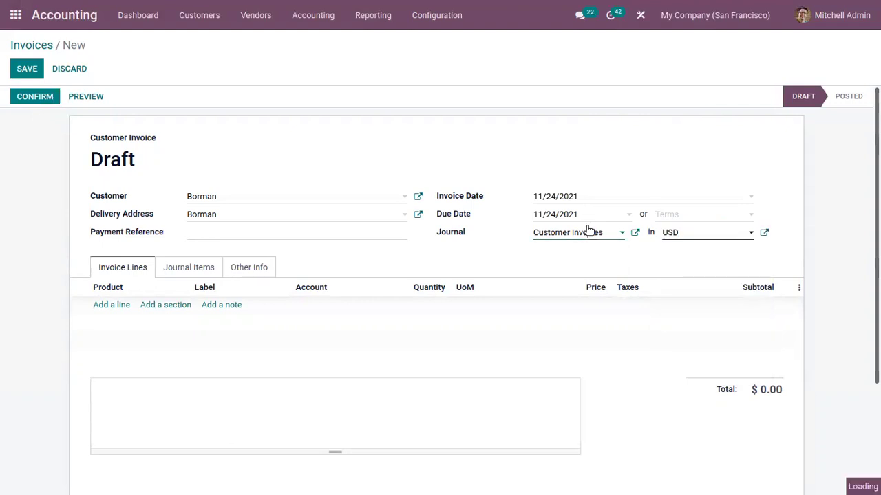
{"action": "left_click", "coordinate": [498, 243]}
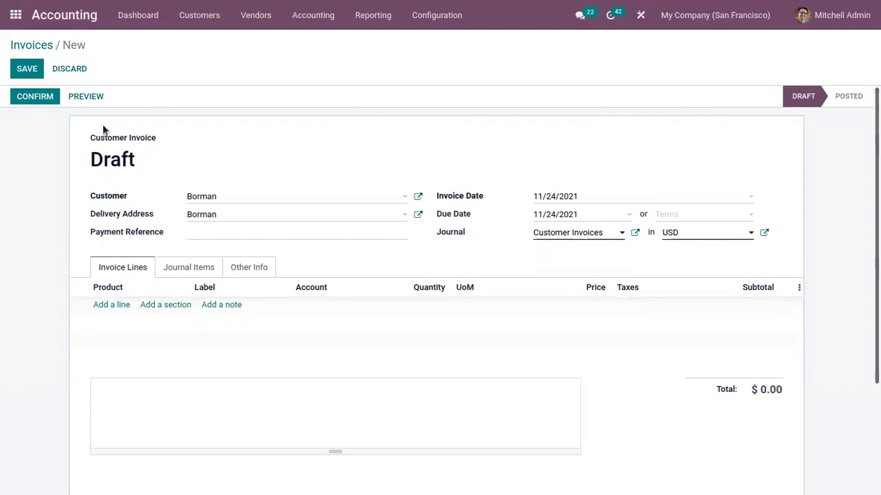
Step: Review the invoice's journal choice and open the Customer Invoices journal to inspect its journal entries and advanced settings, closing it unchanged
{"action": "left_click", "coordinate": [593, 235]}
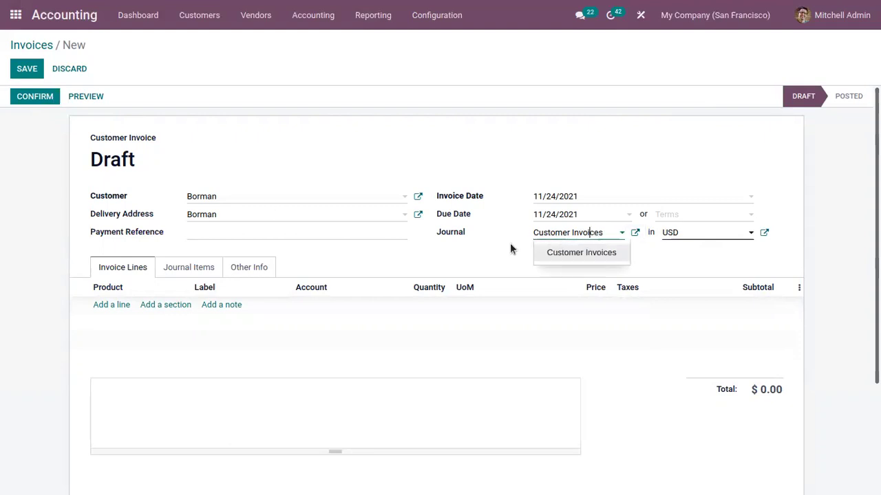
{"action": "left_click", "coordinate": [511, 242]}
{"action": "left_click", "coordinate": [634, 232]}
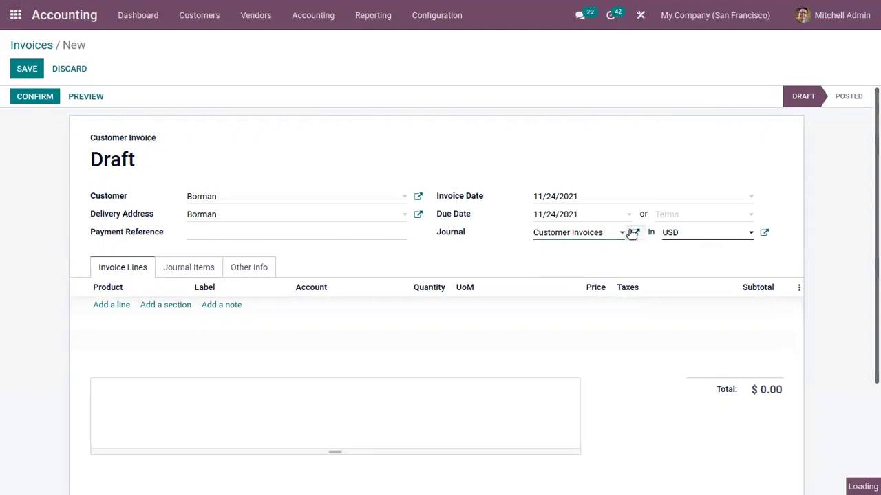
{"action": "left_click", "coordinate": [183, 205]}
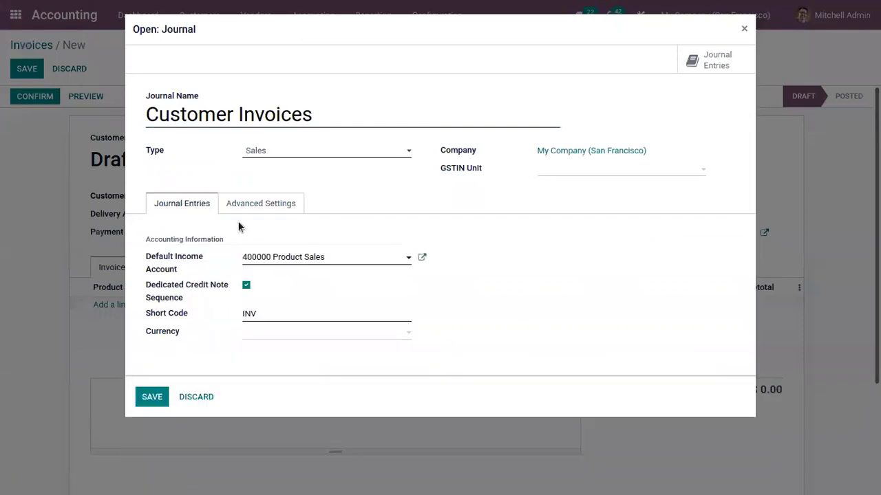
{"action": "left_click", "coordinate": [278, 206]}
{"action": "left_click", "coordinate": [165, 206]}
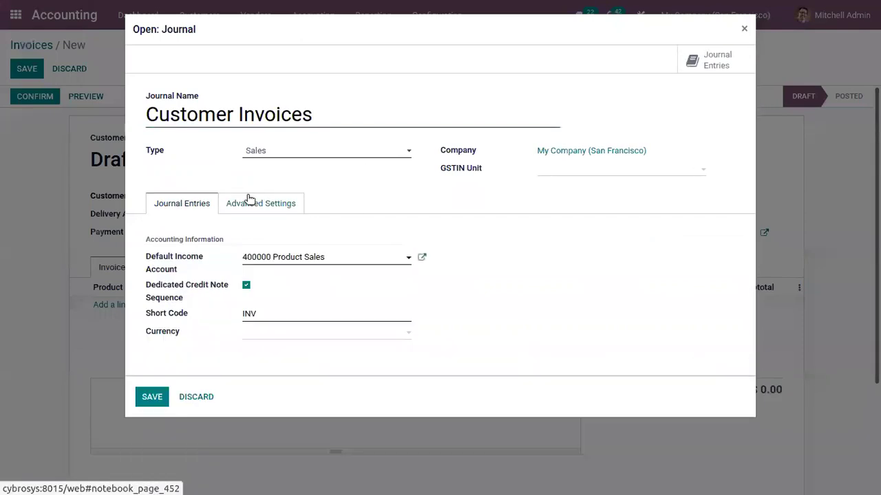
{"action": "left_click", "coordinate": [265, 200]}
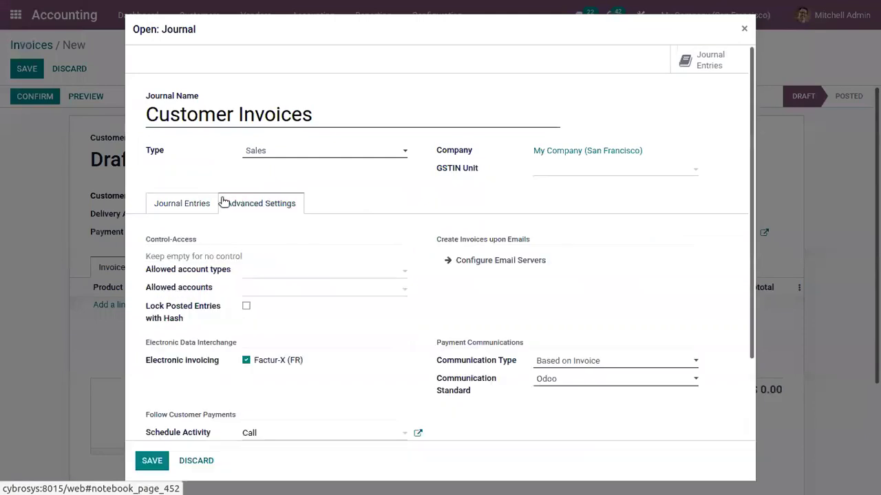
{"action": "left_click", "coordinate": [743, 30]}
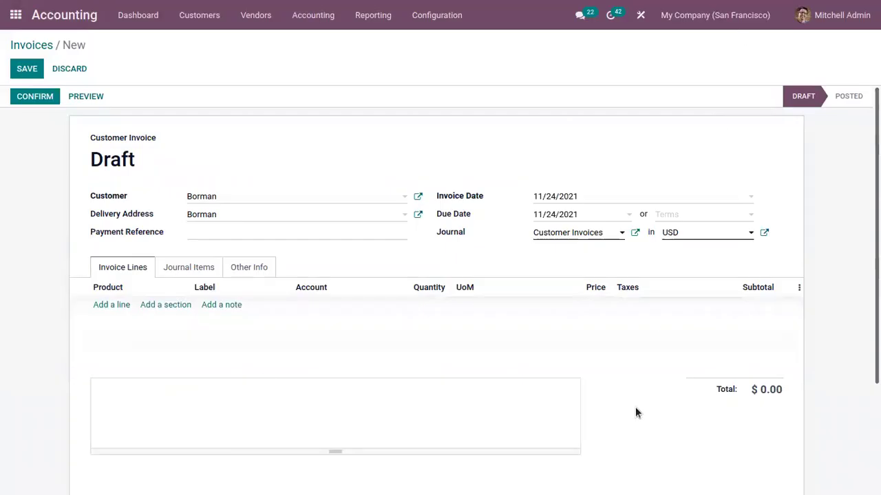
Step: Add the product [FURN_5800] Cable Management Box as an invoice line and confirm the invoice
{"action": "left_click", "coordinate": [109, 306]}
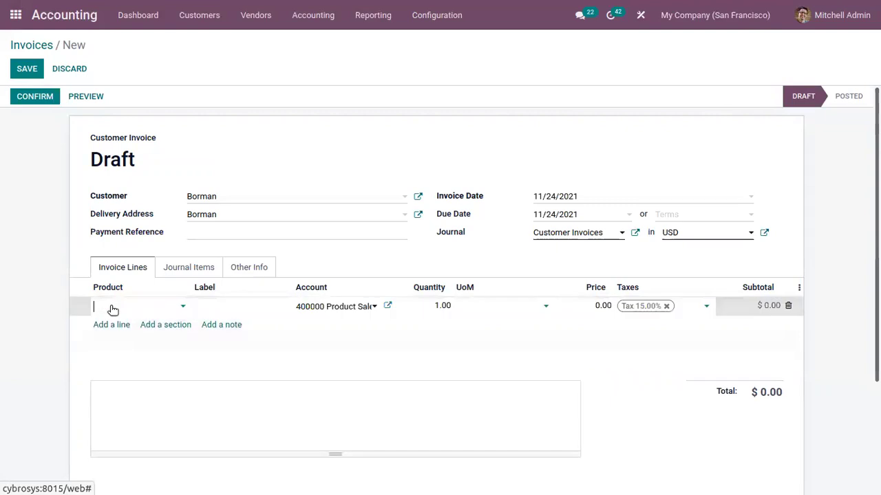
{"action": "left_click", "coordinate": [113, 310]}
{"action": "left_click", "coordinate": [194, 345]}
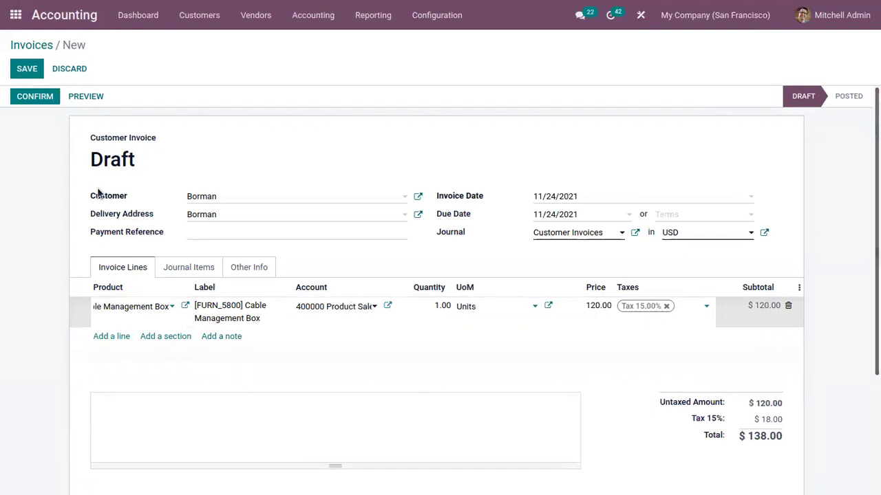
{"action": "left_click", "coordinate": [43, 97]}
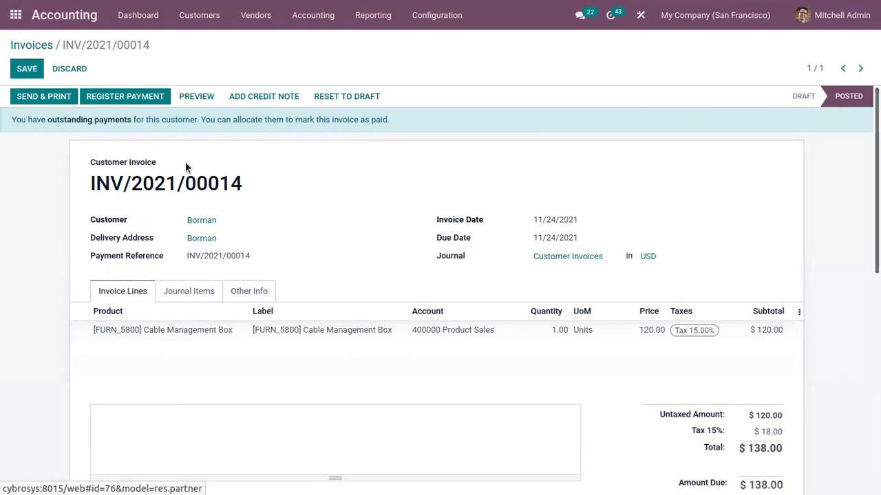
Step: Check which payment journals are available when registering a payment for the invoice, without creating the payment
{"action": "left_click", "coordinate": [110, 101]}
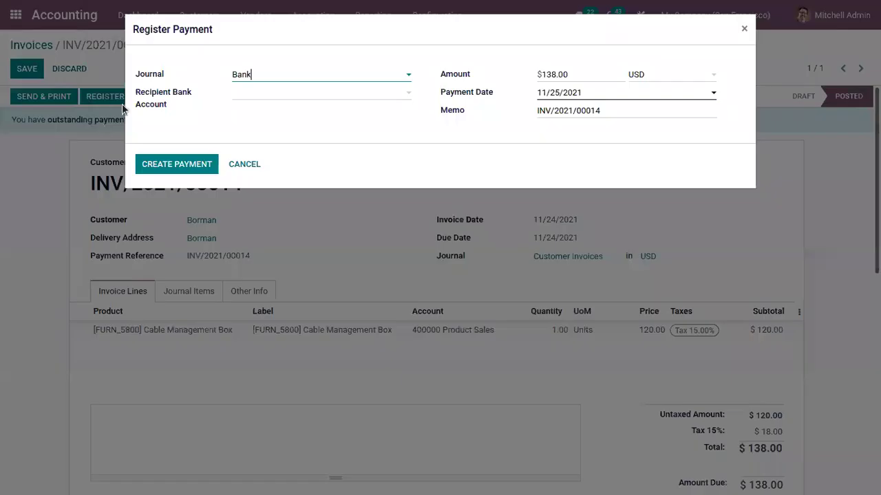
{"action": "left_click", "coordinate": [246, 75]}
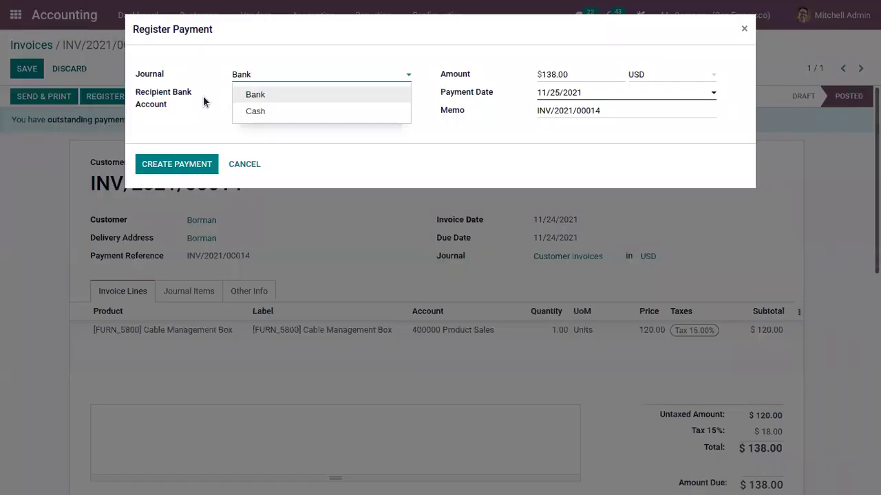
{"action": "left_click", "coordinate": [209, 88]}
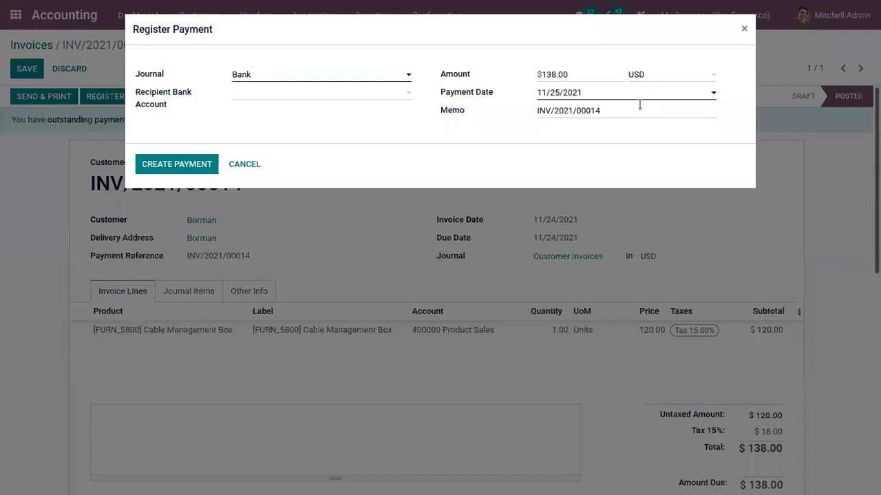
{"action": "left_click", "coordinate": [242, 167]}
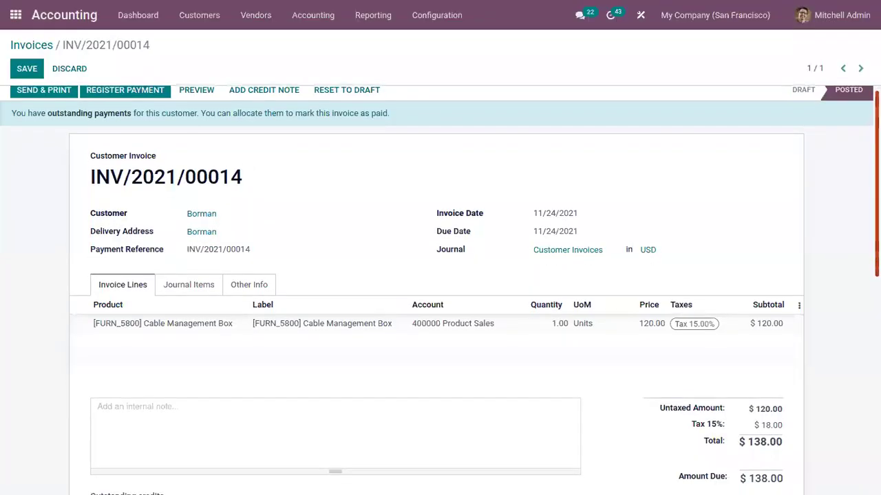
Step: Examine the posted invoice's planned activities and message log, and compare them with its dates and journal
{"action": "scroll", "coordinate": [440, 289], "scroll_direction": "down", "scroll_amount": 5}
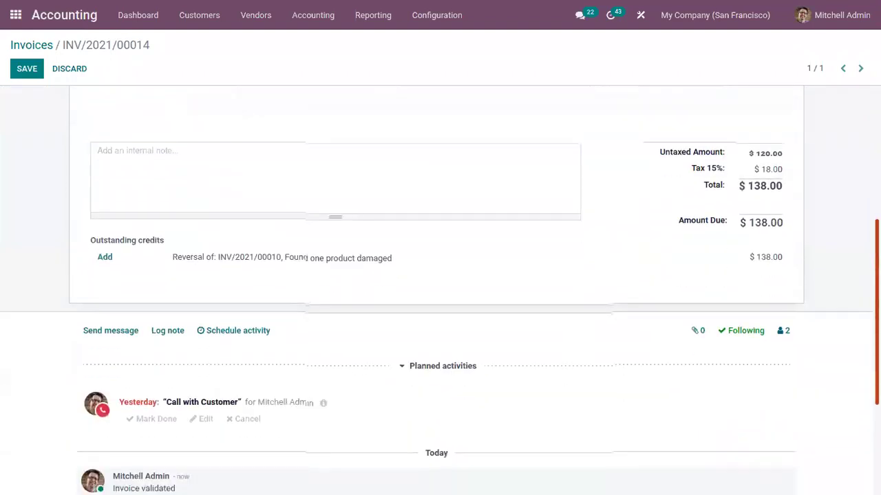
{"action": "scroll", "coordinate": [481, 330], "scroll_direction": "down", "scroll_amount": 3}
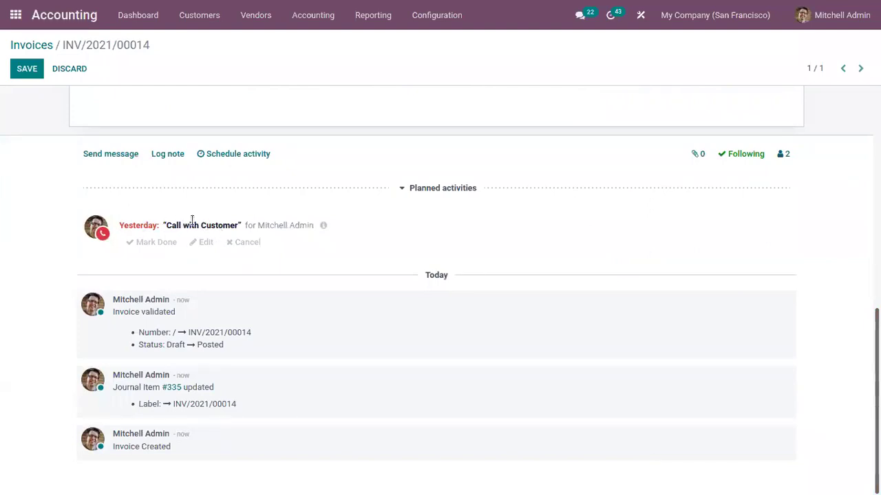
{"action": "scroll", "coordinate": [277, 250], "scroll_direction": "up", "scroll_amount": 2}
{"action": "scroll", "coordinate": [679, 227], "scroll_direction": "up", "scroll_amount": 5}
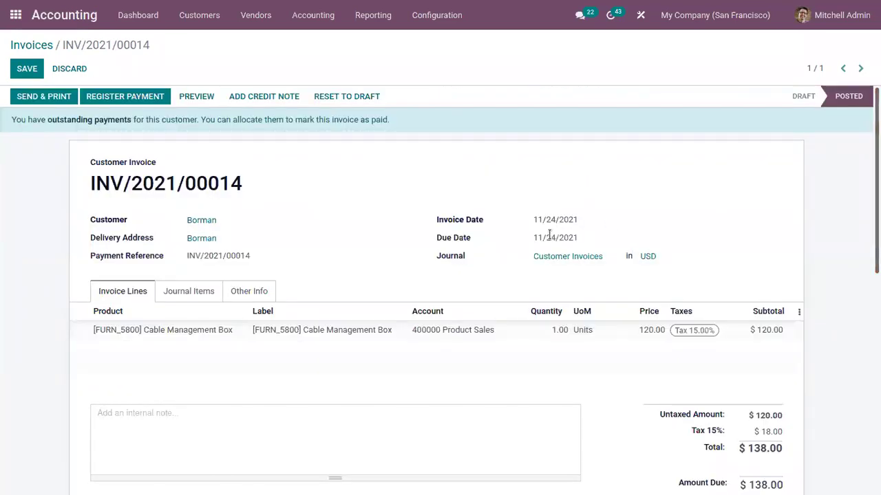
{"action": "scroll", "coordinate": [859, 252], "scroll_direction": "down", "scroll_amount": 3}
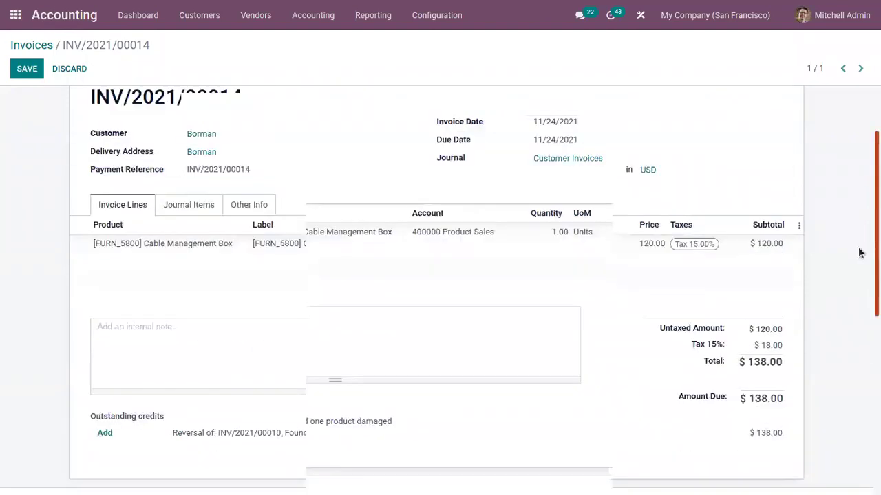
{"action": "scroll", "coordinate": [851, 220], "scroll_direction": "up", "scroll_amount": 3}
{"action": "scroll", "coordinate": [846, 193], "scroll_direction": "down", "scroll_amount": 1}
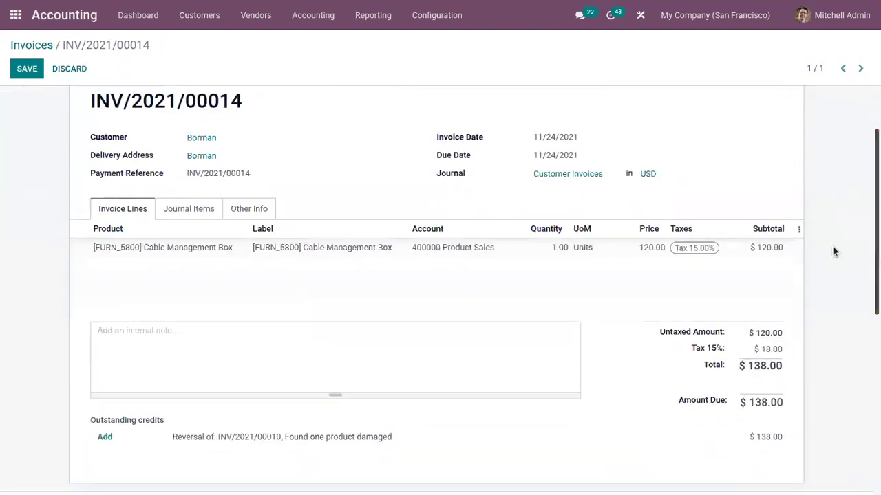
Step: Inspect the Follow Customer Payments options in the Customer Invoices journal's advanced settings and return to the invoice
{"action": "left_click", "coordinate": [560, 178]}
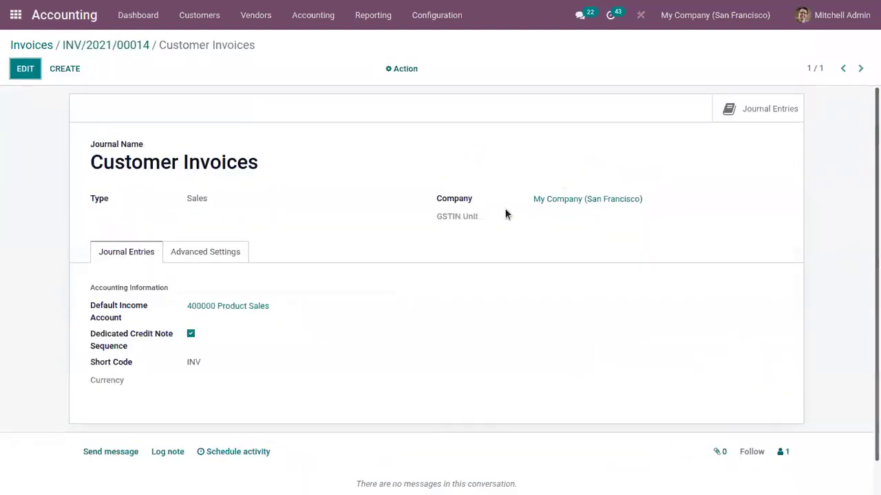
{"action": "left_click", "coordinate": [205, 252]}
{"action": "scroll", "coordinate": [436, 289], "scroll_direction": "down", "scroll_amount": 2}
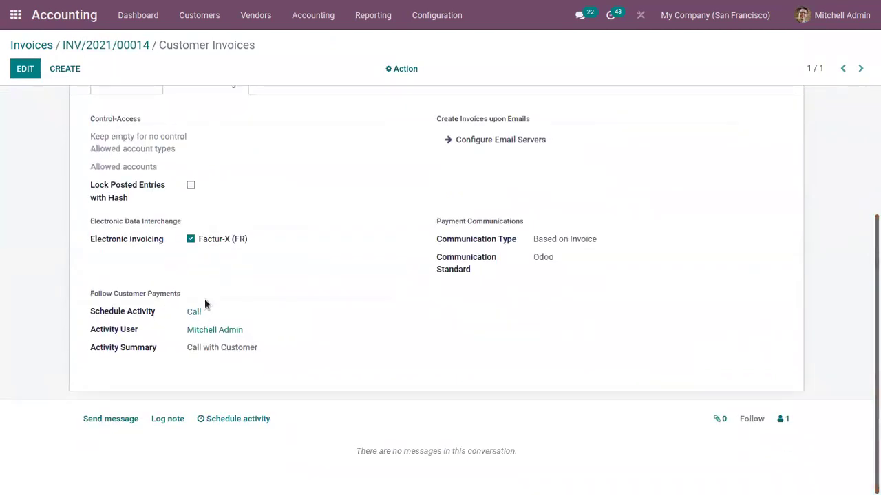
{"action": "mouse_move", "coordinate": [129, 311]}
{"action": "left_click", "coordinate": [116, 44]}
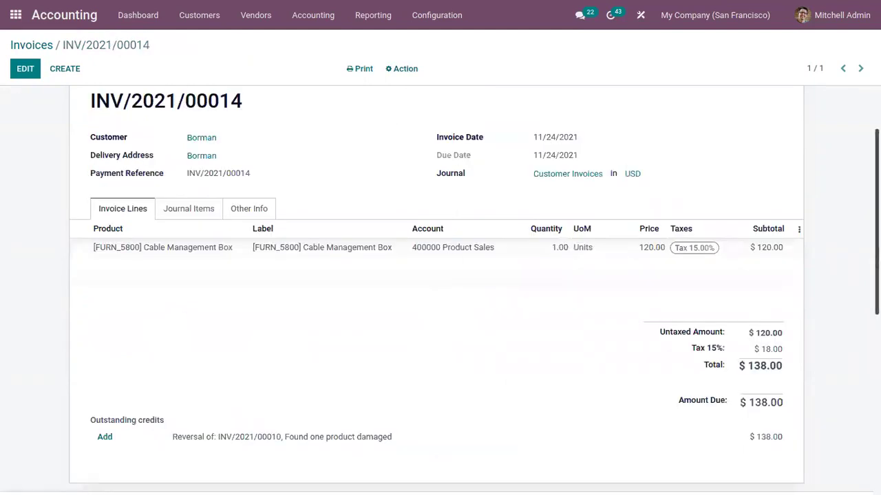
Step: Mark the invoice's planned "Call with Customer" activity as done without feedback
{"action": "scroll", "coordinate": [224, 423], "scroll_direction": "down", "scroll_amount": 5}
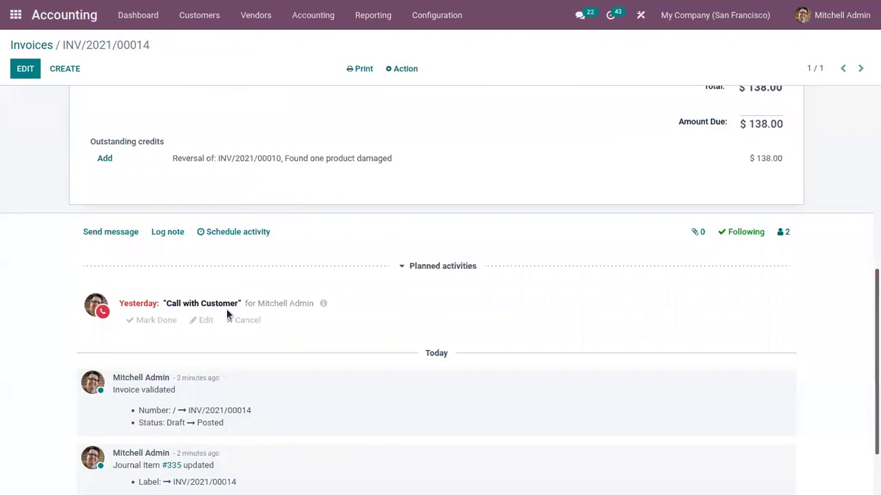
{"action": "left_click", "coordinate": [154, 324]}
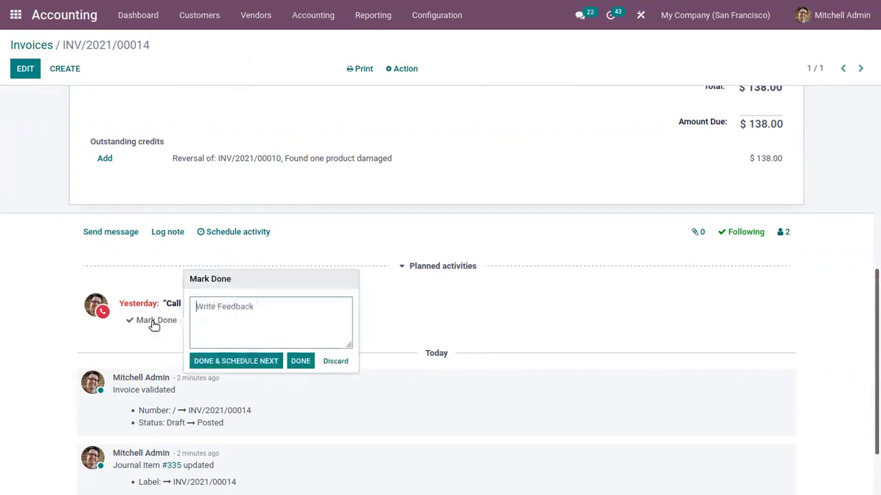
{"action": "left_click", "coordinate": [300, 361]}
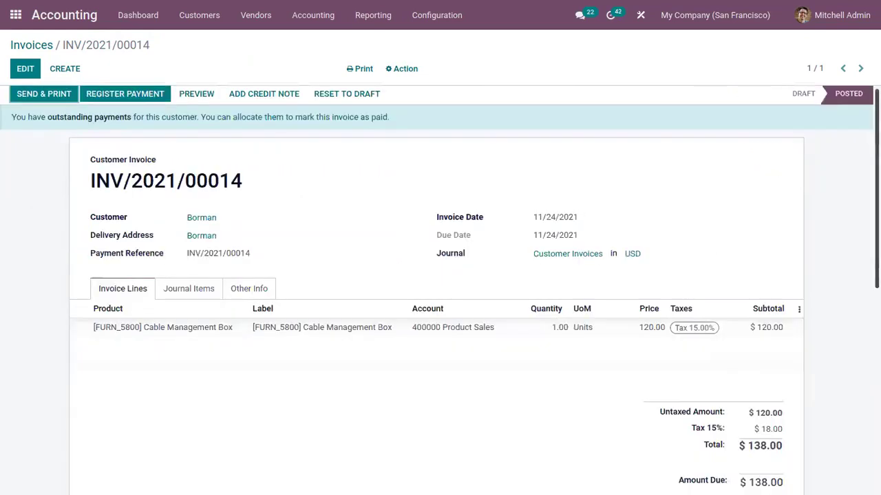
Step: Examine the debit and credit accounts in the invoice's journal items and return to its invoice lines
{"action": "left_click", "coordinate": [174, 294]}
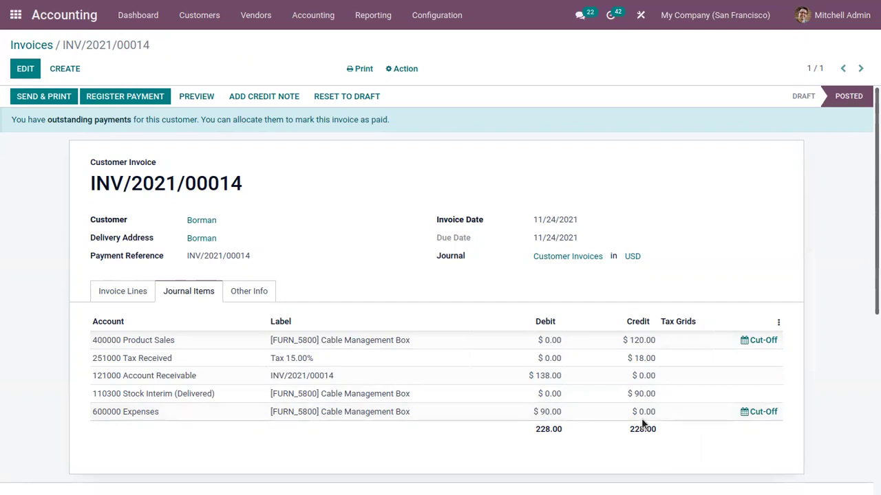
{"action": "scroll", "coordinate": [116, 398], "scroll_direction": "down", "scroll_amount": 1}
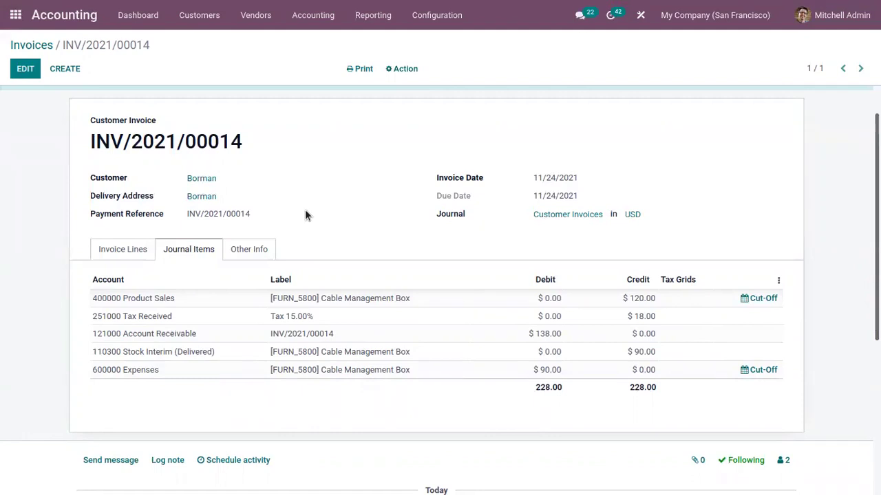
{"action": "left_click", "coordinate": [123, 249]}
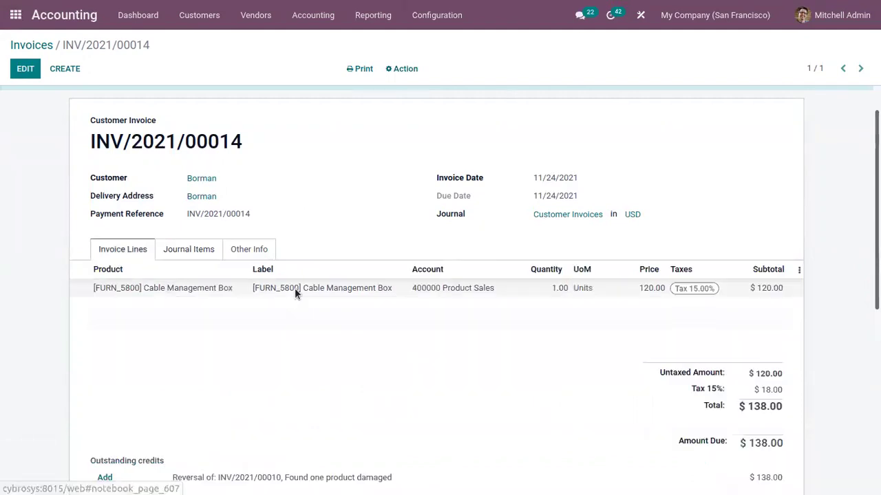
Step: Open the invoiced Cable Management Box product's Office Furniture category and examine its inventory valuation and account properties
{"action": "left_click", "coordinate": [180, 293]}
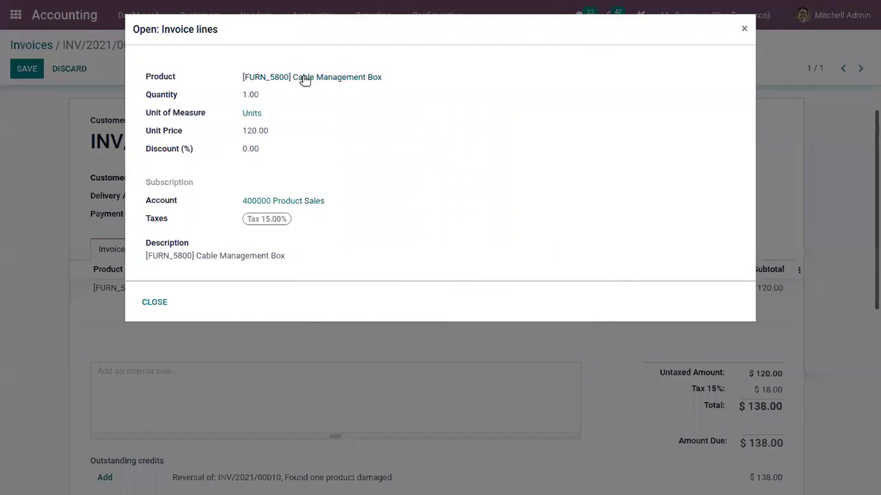
{"action": "left_click", "coordinate": [303, 77]}
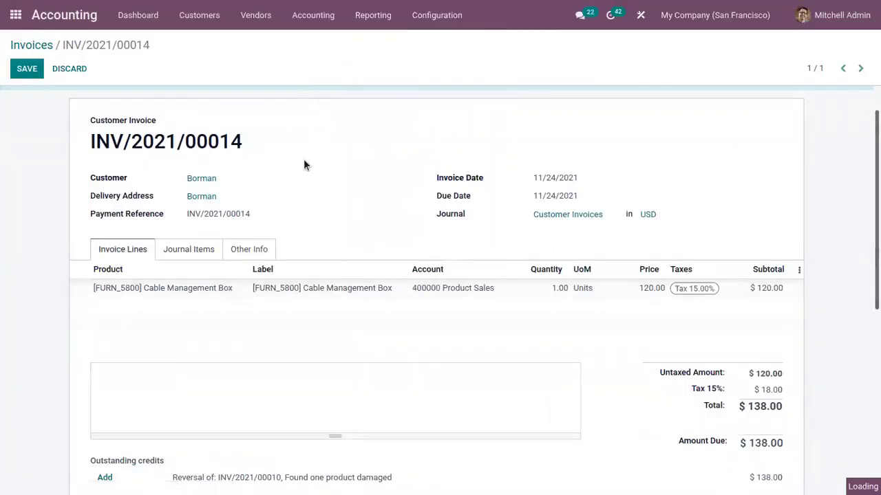
{"action": "left_click", "coordinate": [555, 393]}
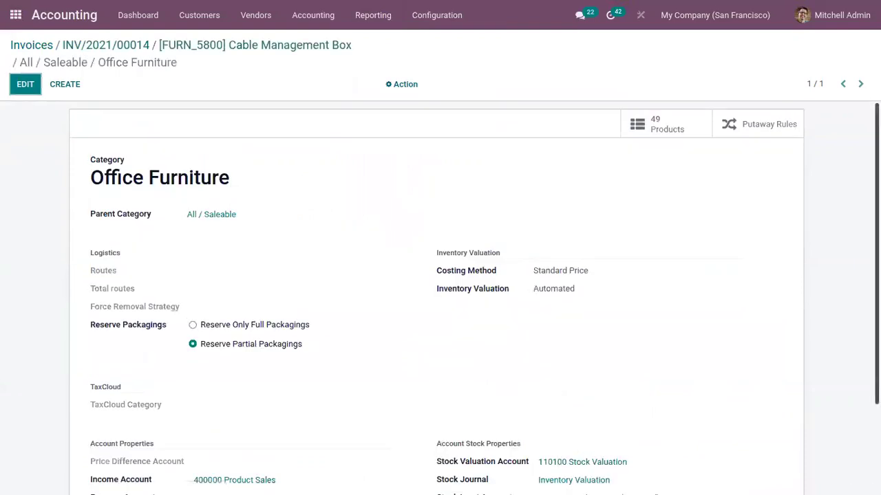
{"action": "scroll", "coordinate": [440, 234], "scroll_direction": "down", "scroll_amount": 3}
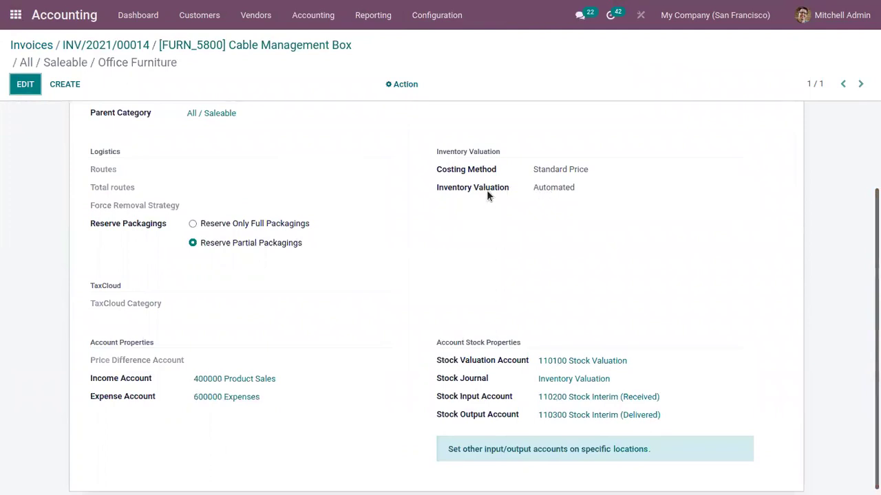
{"action": "mouse_move", "coordinate": [486, 187]}
Step: Review the posted journal items of the Sales journals and open the list of miscellaneous journal entries
{"action": "left_click", "coordinate": [291, 16]}
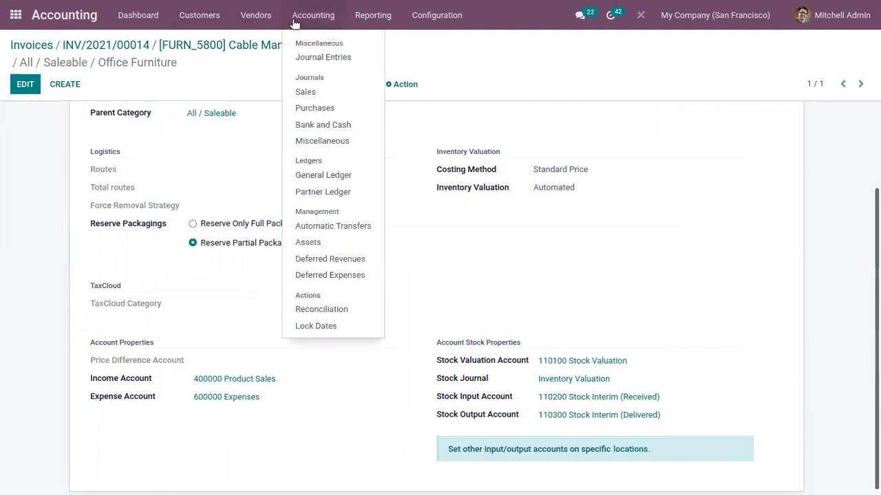
{"action": "left_click", "coordinate": [328, 99]}
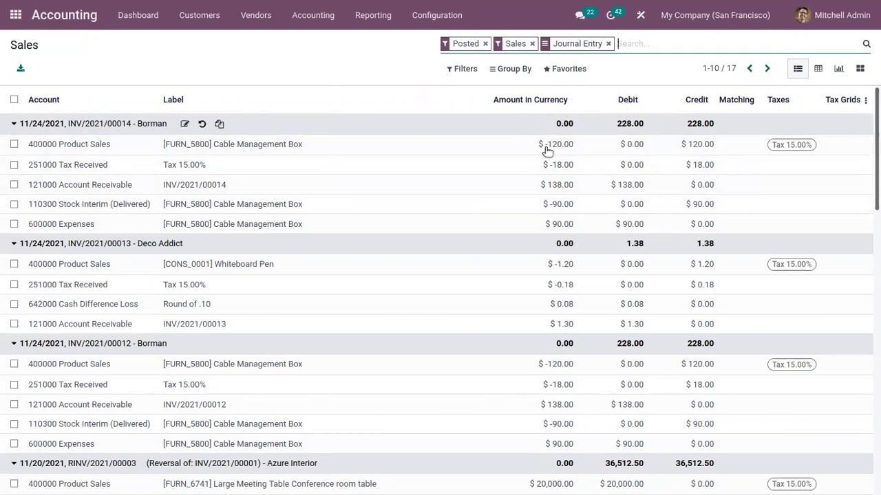
{"action": "left_click", "coordinate": [313, 15]}
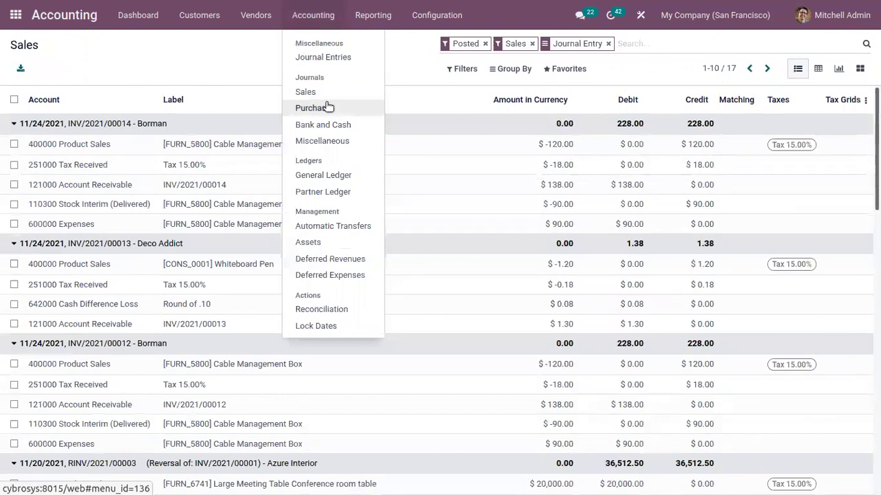
{"action": "left_click", "coordinate": [309, 59]}
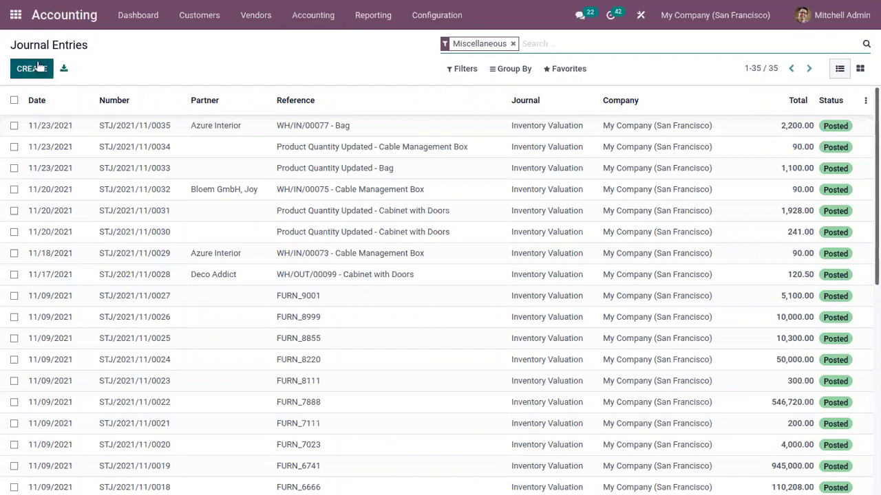
Step: Start a new miscellaneous journal entry in the Miscellaneous Operations journal and examine its Other Info options
{"action": "left_click", "coordinate": [303, 17]}
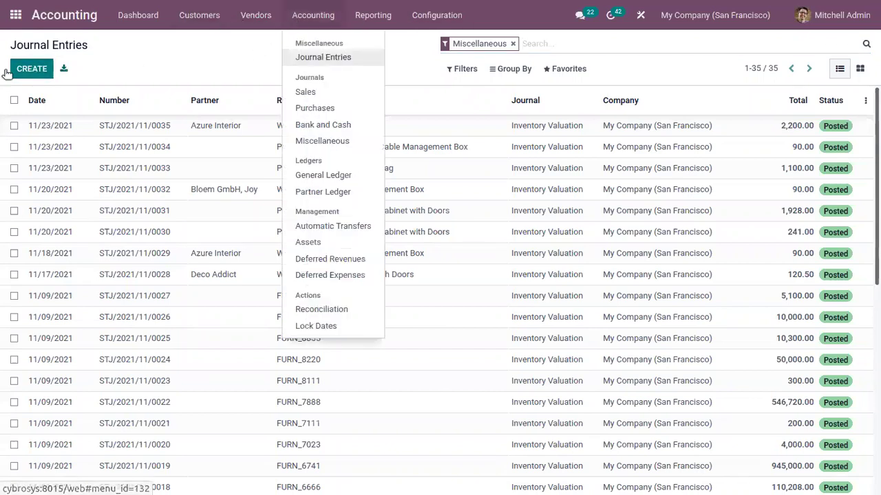
{"action": "left_click", "coordinate": [54, 65]}
{"action": "left_click", "coordinate": [53, 67]}
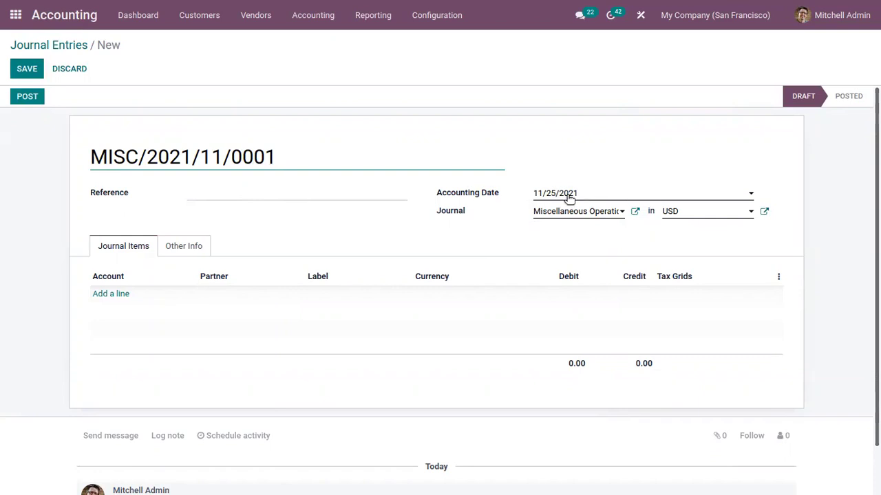
{"action": "left_click", "coordinate": [555, 217]}
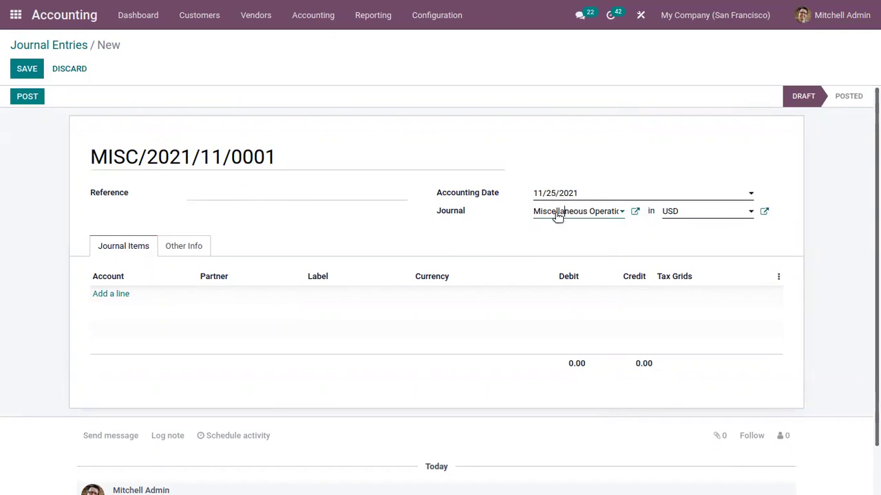
{"action": "left_click", "coordinate": [625, 229]}
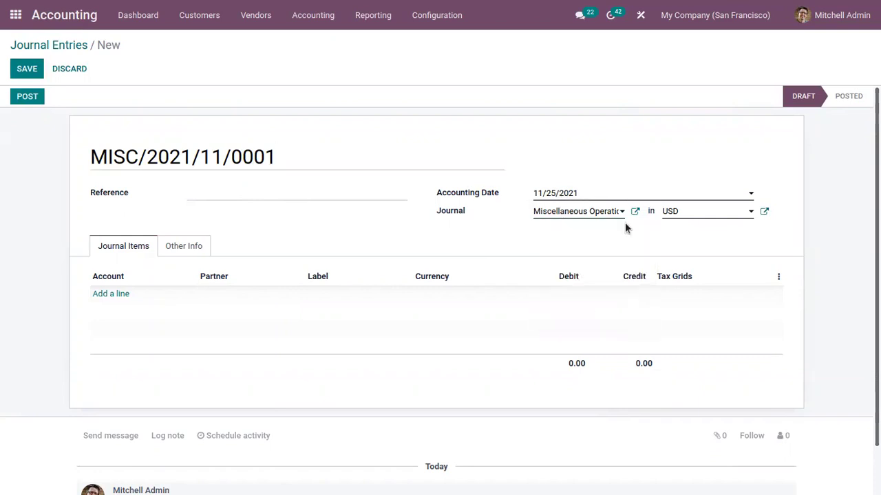
{"action": "left_click", "coordinate": [117, 294]}
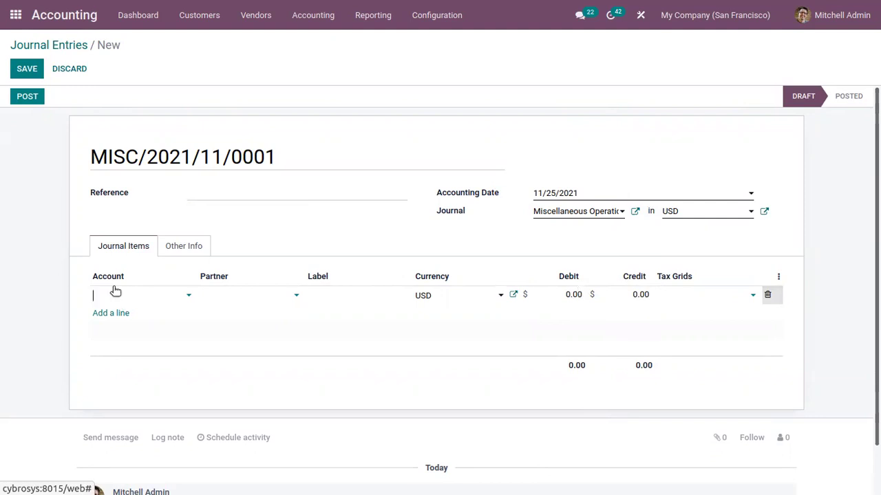
{"action": "left_click", "coordinate": [114, 423]}
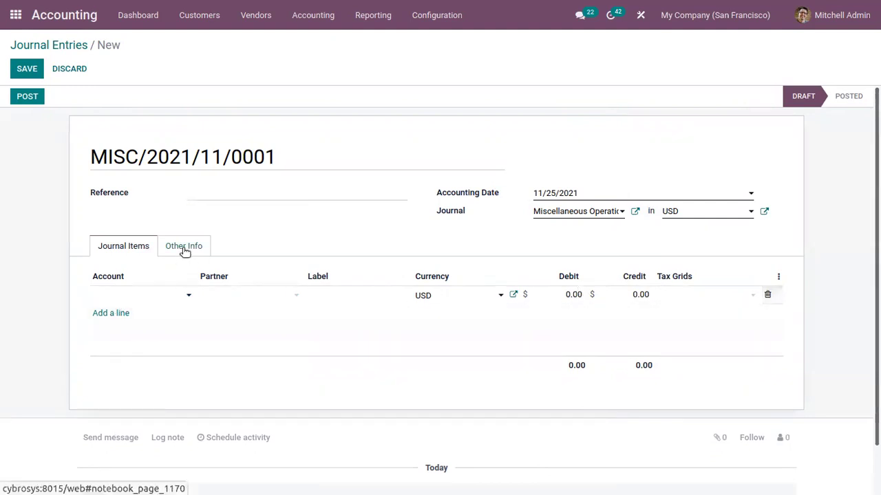
{"action": "left_click", "coordinate": [184, 247]}
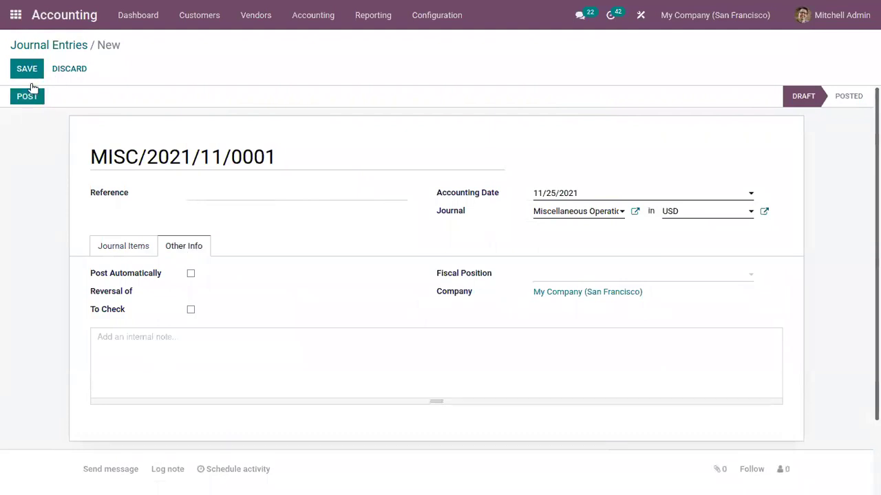
Step: Add a journal item on the 400000 Product Sales account with a credit of 120
{"action": "left_click", "coordinate": [124, 247]}
{"action": "left_click", "coordinate": [115, 293]}
{"action": "type", "text": "sa"}
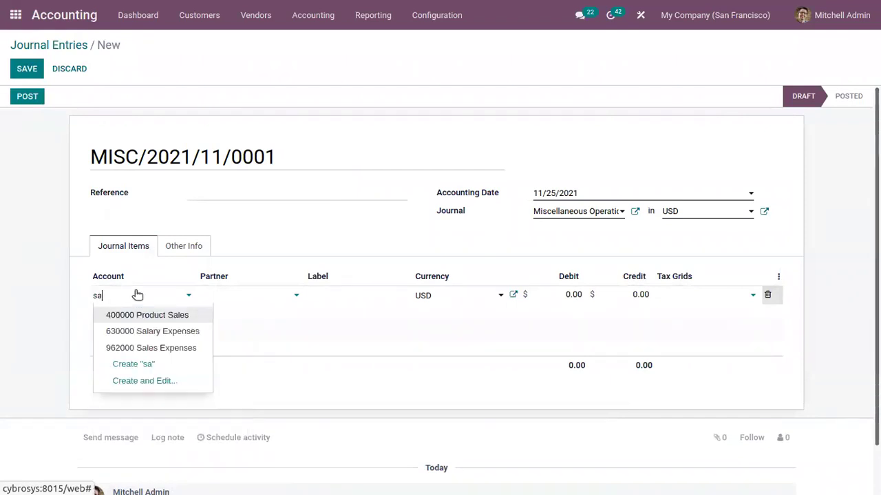
{"action": "type", "text": "l"}
{"action": "left_click", "coordinate": [157, 316]}
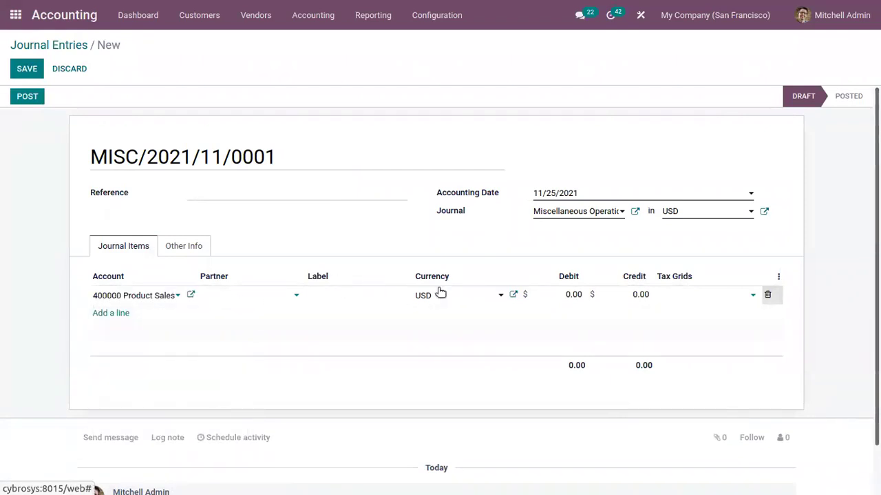
{"action": "left_click", "coordinate": [630, 294]}
{"action": "type", "text": "120"}
Step: Add a balancing journal item on the 101300 Account Receivable (PoS) account with a debit of 120.00
{"action": "left_click", "coordinate": [115, 313]}
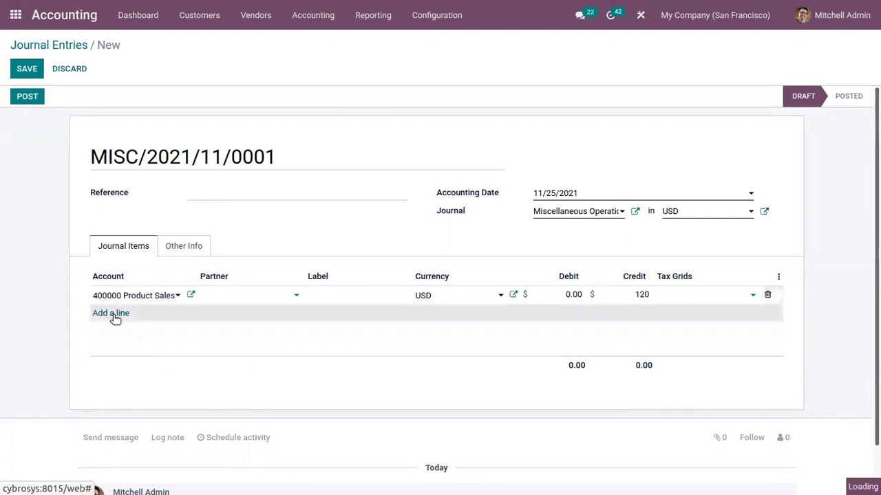
{"action": "type", "text": "acc"}
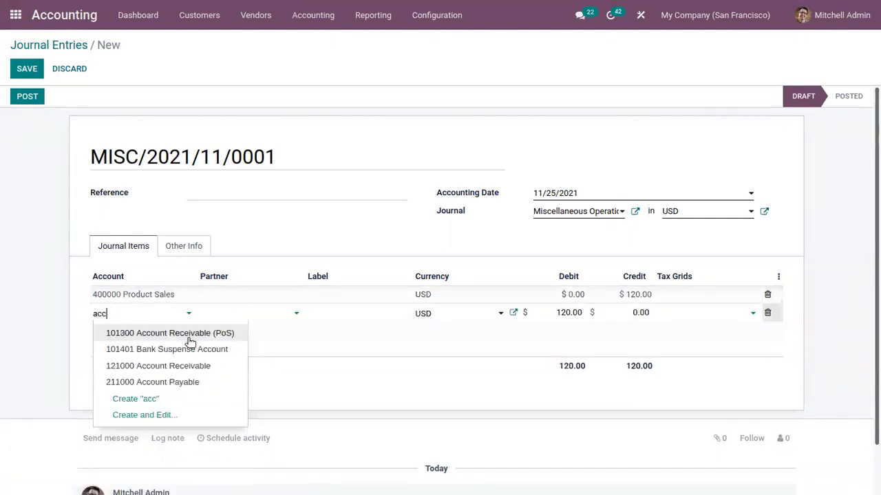
{"action": "left_click", "coordinate": [191, 334]}
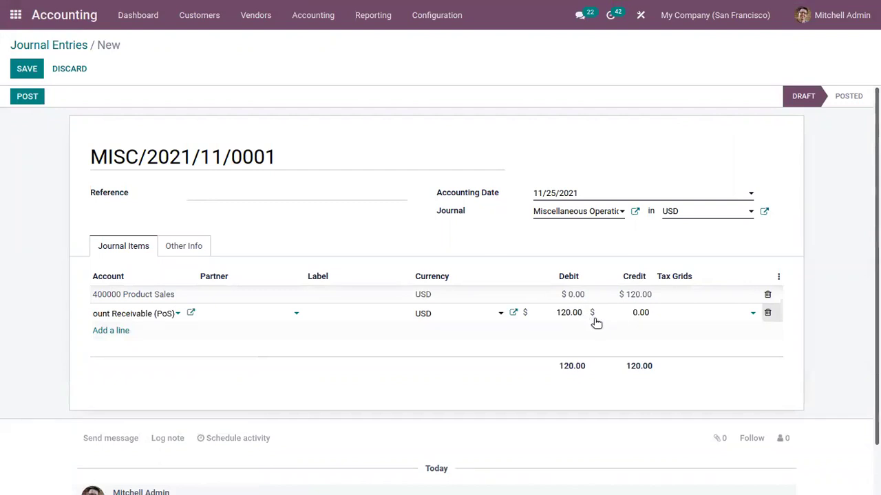
Step: Examine the entry's automatic posting, checking and fiscal position options and return to its journal items
{"action": "left_click", "coordinate": [163, 252]}
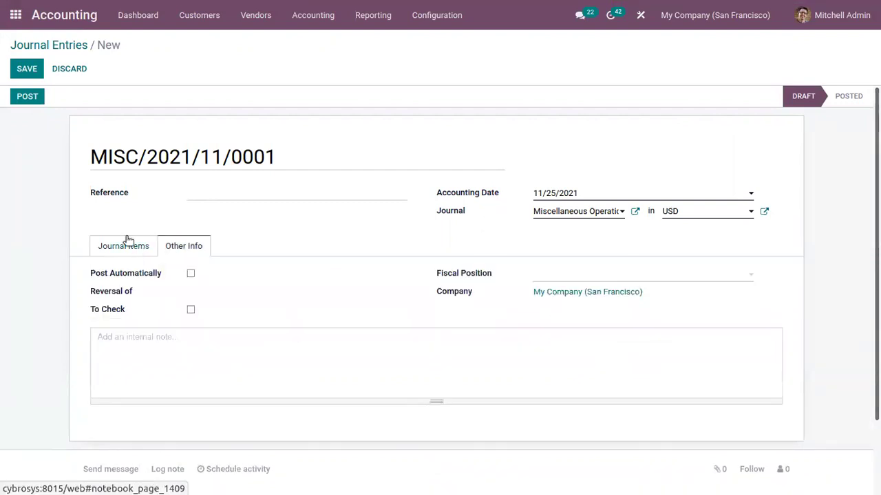
{"action": "left_click", "coordinate": [577, 275]}
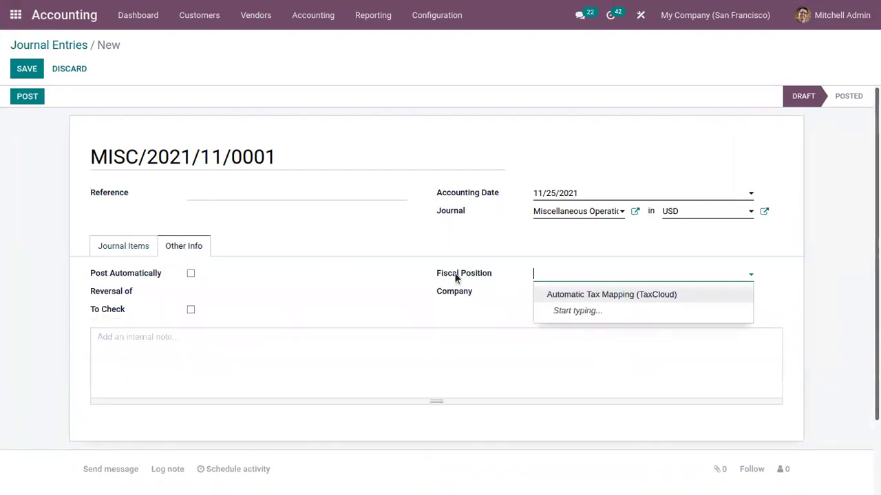
{"action": "left_click", "coordinate": [338, 239]}
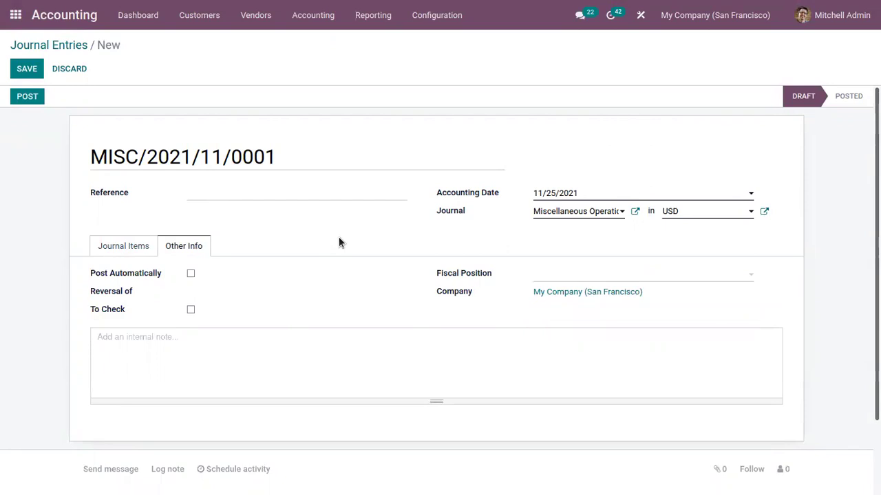
{"action": "left_click", "coordinate": [125, 249]}
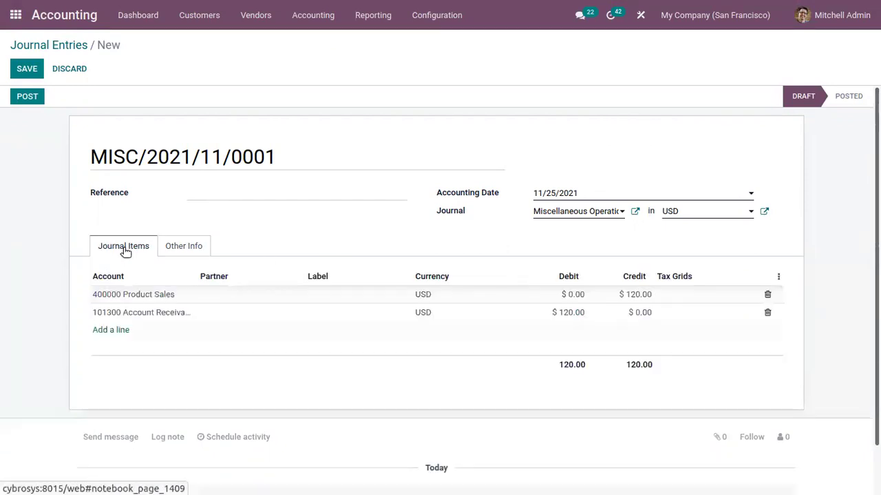
{"action": "left_click", "coordinate": [197, 243]}
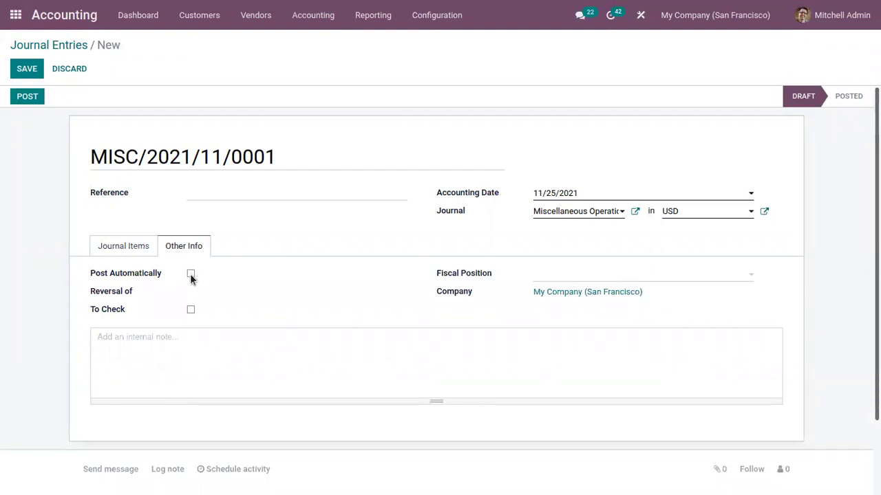
{"action": "left_click", "coordinate": [118, 246]}
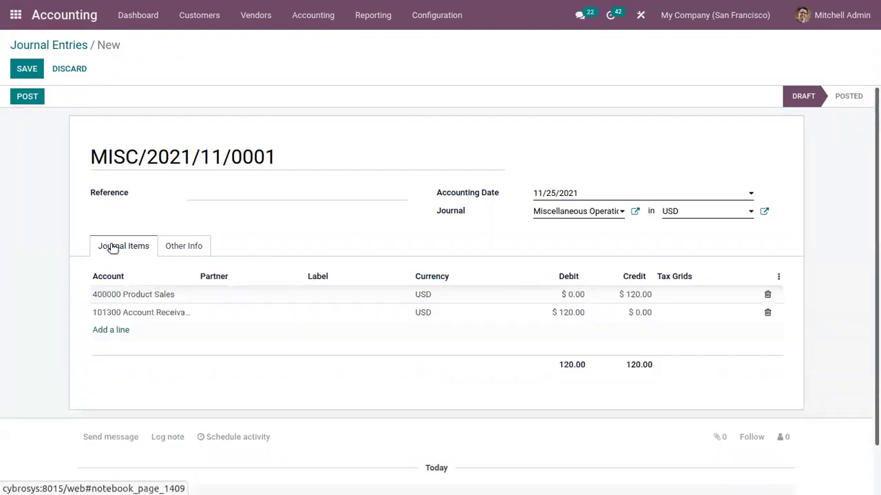
Step: Save and post the new miscellaneous journal entry and return to the list of journal entries
{"action": "left_click", "coordinate": [28, 74]}
{"action": "left_click", "coordinate": [27, 96]}
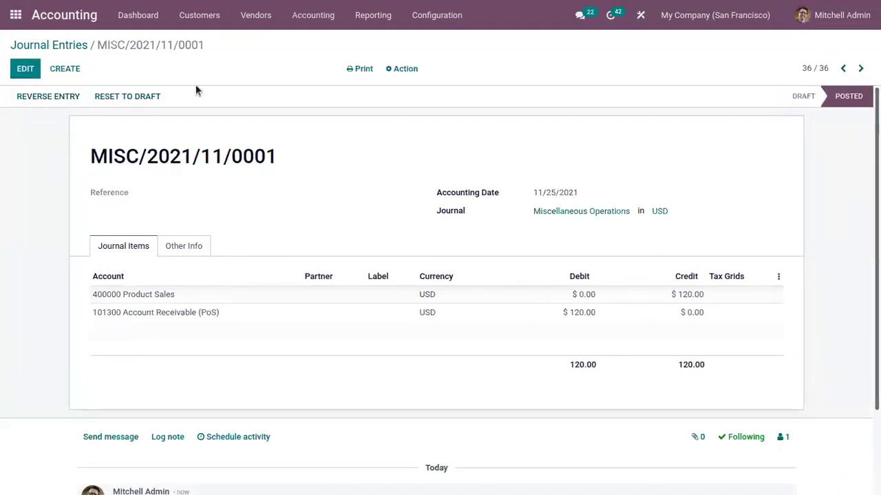
{"action": "left_click", "coordinate": [67, 43]}
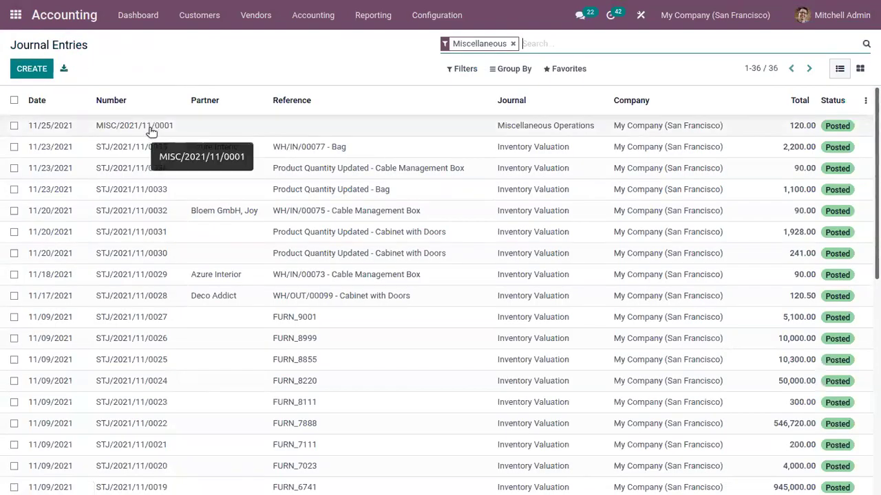
Step: Open the newest posted customer invoice and register its $138.00 payment in the Bank journal dated 11/25/2021
{"action": "left_click", "coordinate": [205, 17]}
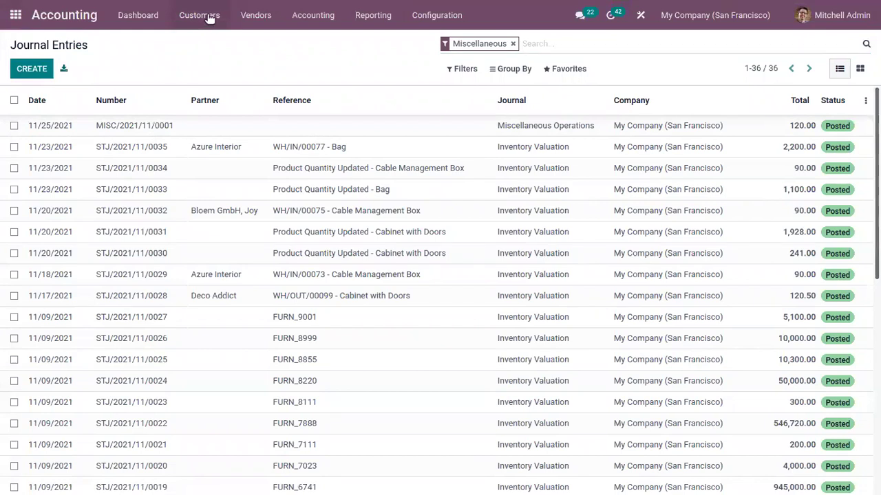
{"action": "left_click", "coordinate": [209, 42]}
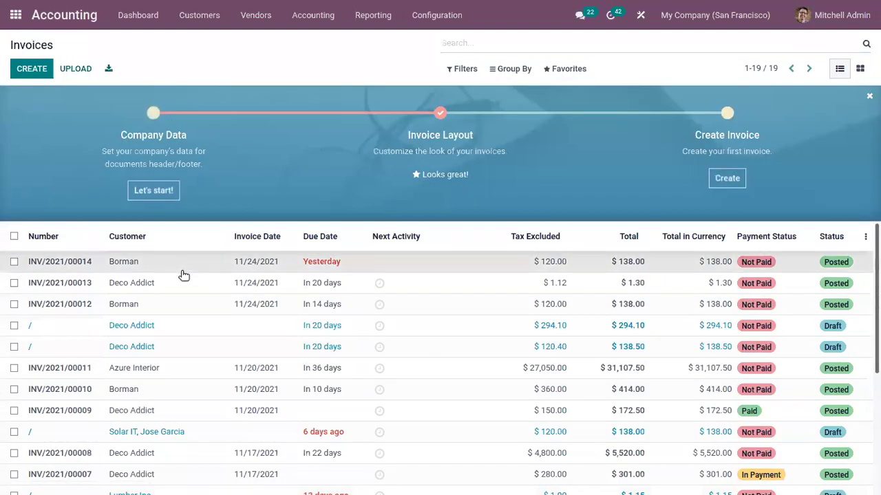
{"action": "left_click", "coordinate": [184, 271]}
{"action": "left_click", "coordinate": [110, 95]}
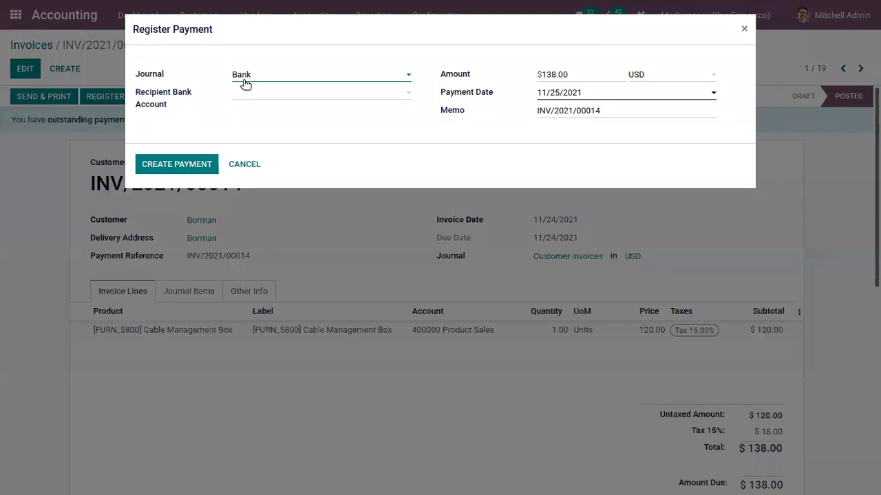
{"action": "left_click", "coordinate": [197, 163]}
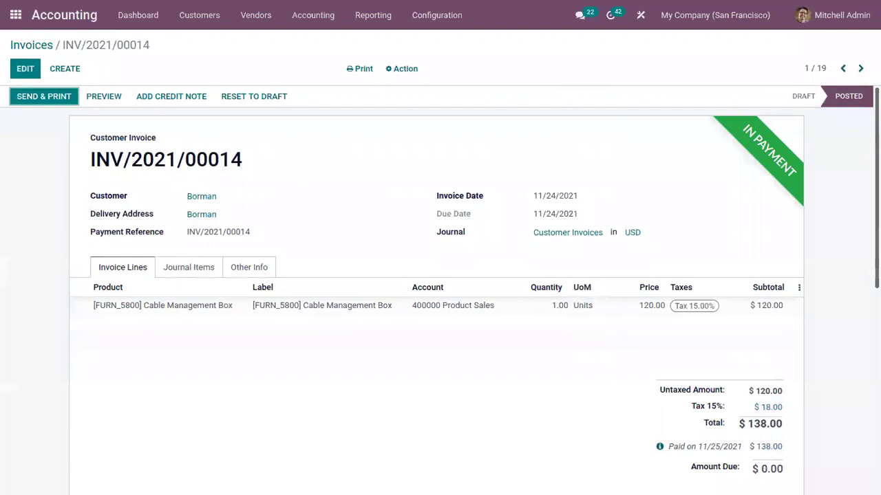
Step: Review the paid invoice's payment details and log, and open the Bank and Cash journal items
{"action": "scroll", "coordinate": [780, 176], "scroll_direction": "down", "scroll_amount": 1}
{"action": "scroll", "coordinate": [779, 176], "scroll_direction": "up", "scroll_amount": 1}
{"action": "scroll", "coordinate": [768, 197], "scroll_direction": "down", "scroll_amount": 3}
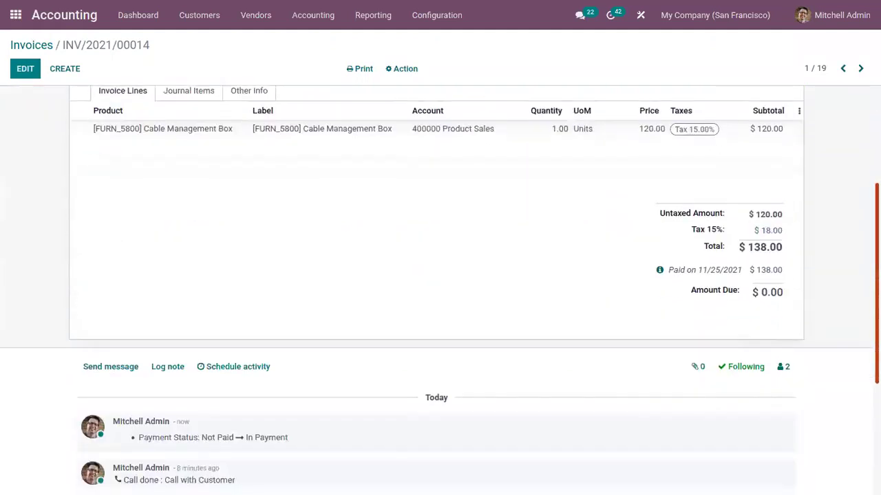
{"action": "scroll", "coordinate": [436, 288], "scroll_direction": "up", "scroll_amount": 4}
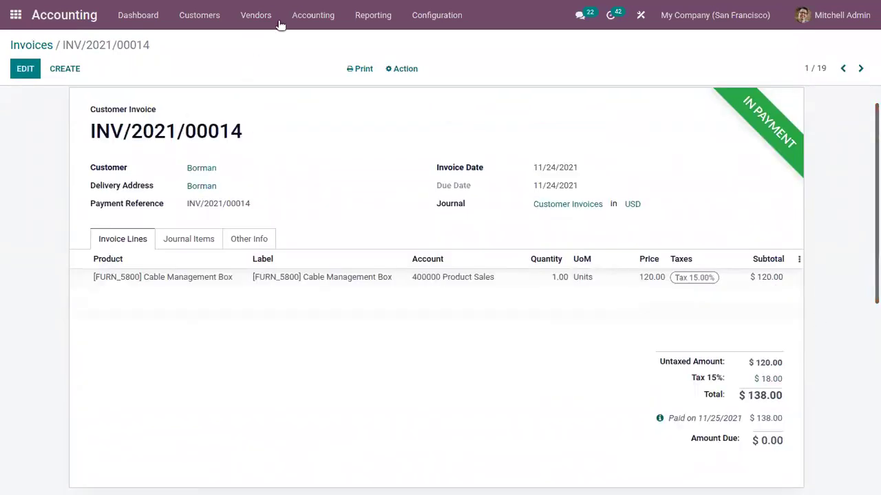
{"action": "left_click", "coordinate": [310, 14]}
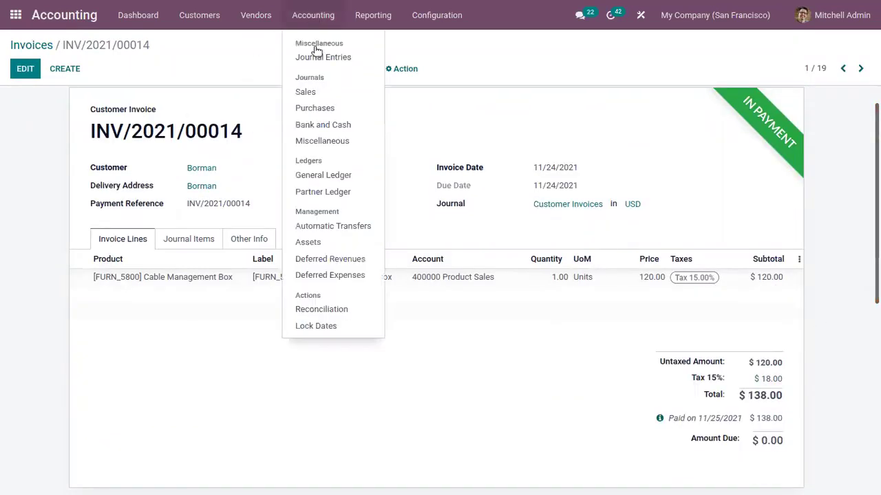
{"action": "left_click", "coordinate": [334, 125]}
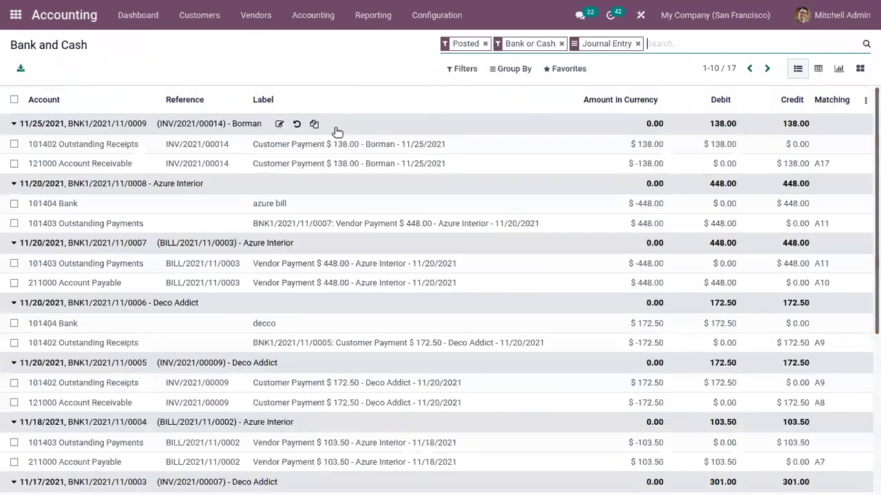
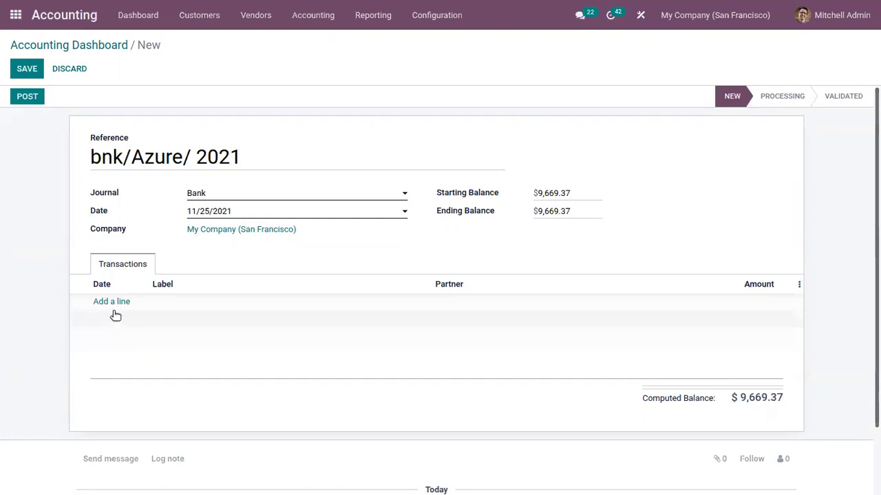
Step: Add a transaction labelled "azure 138" to the new bank statement with partner Azure Interior and amount 138
{"action": "left_click", "coordinate": [114, 302]}
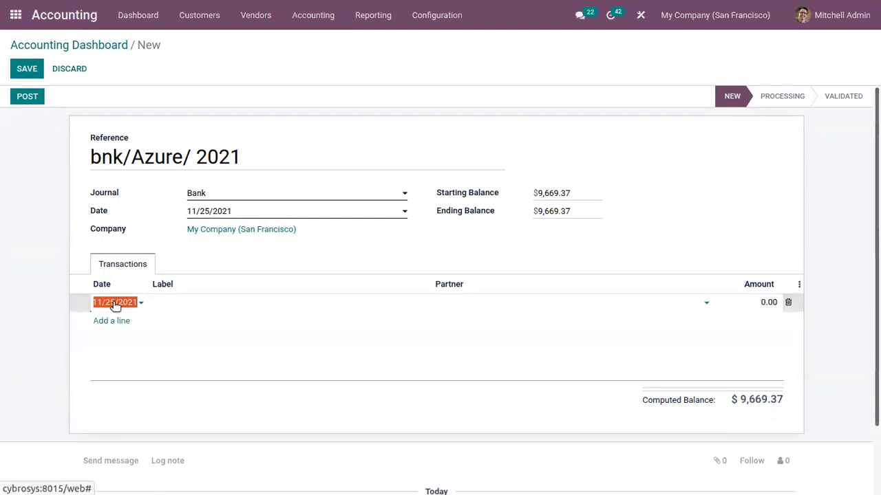
{"action": "left_click", "coordinate": [201, 297]}
{"action": "type", "text": "azure 138"}
{"action": "left_click", "coordinate": [466, 304]}
{"action": "left_click", "coordinate": [483, 322]}
{"action": "left_click", "coordinate": [762, 303]}
{"action": "type", "text": "138"}
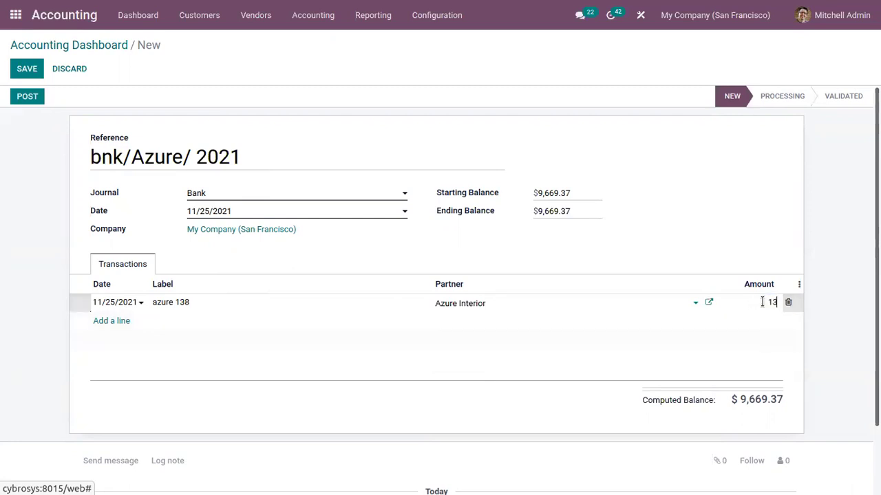
Step: Try to post the bank statement and set its ending balance to the computed balance, $9,807.37
{"action": "left_click", "coordinate": [26, 94]}
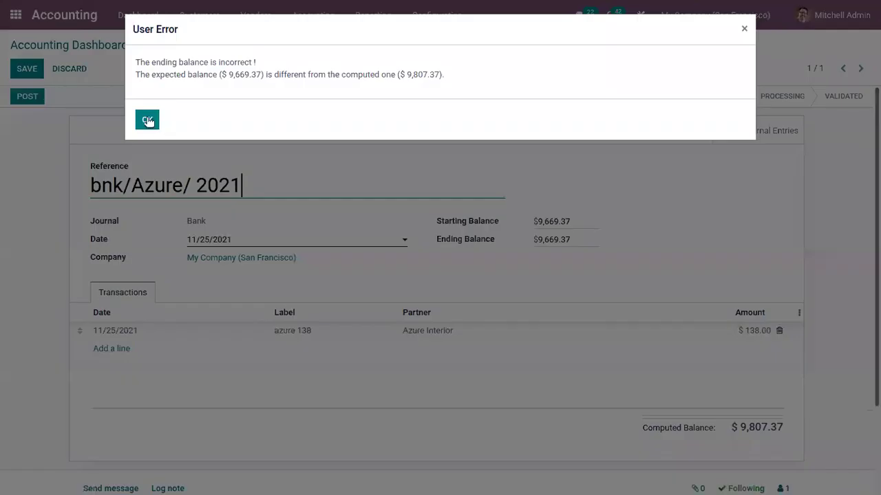
{"action": "left_click", "coordinate": [147, 120]}
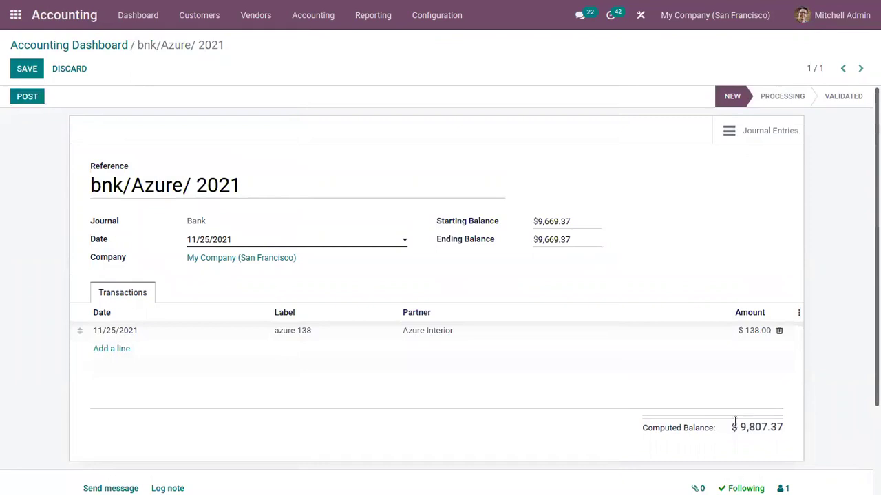
{"action": "mouse_move", "coordinate": [734, 421]}
{"action": "left_mouse_down"}
{"action": "mouse_move", "coordinate": [780, 425]}
{"action": "mouse_move", "coordinate": [738, 427]}
{"action": "left_mouse_up"}
{"action": "key", "text": "ctrl+c"}
{"action": "left_click", "coordinate": [779, 426]}
{"action": "left_click_drag", "start_coordinate": [569, 240], "coordinate": [519, 252]}
{"action": "key", "text": "ctrl+v"}
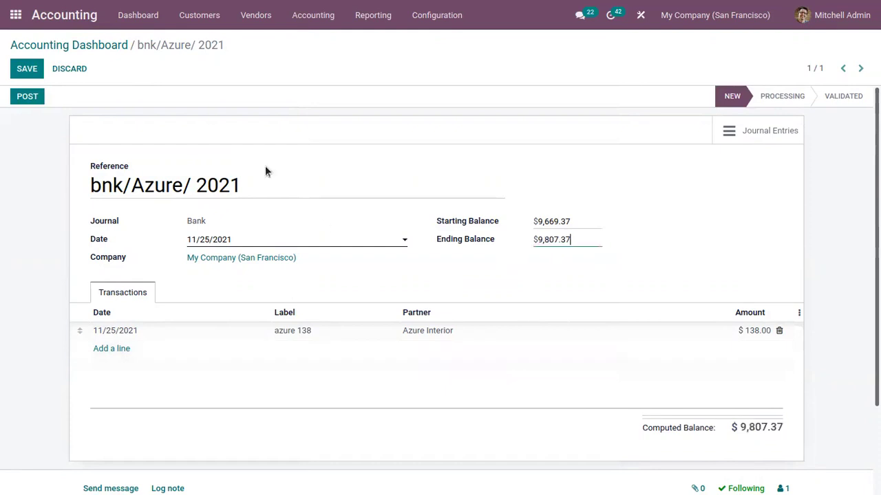
Step: Post the bank statement and validate the reconciliation of its $138.00 Azure Interior transaction with the proposed open invoice
{"action": "left_click", "coordinate": [29, 95]}
{"action": "left_click", "coordinate": [41, 92]}
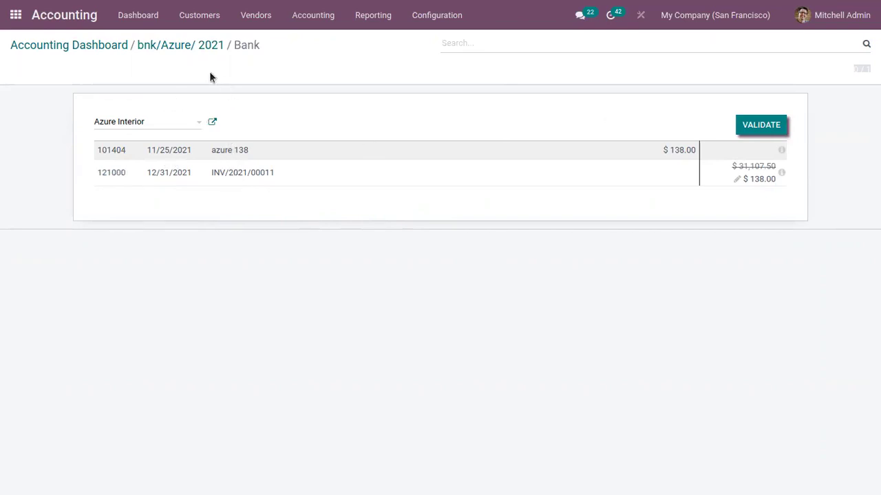
{"action": "left_click", "coordinate": [752, 128]}
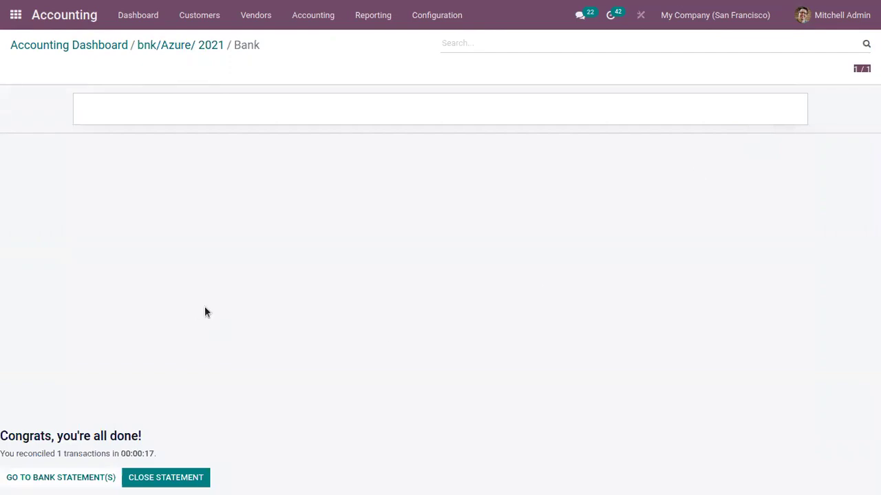
Step: Review the list of bank statements and open the Bank and Cash journal items
{"action": "left_click", "coordinate": [103, 478]}
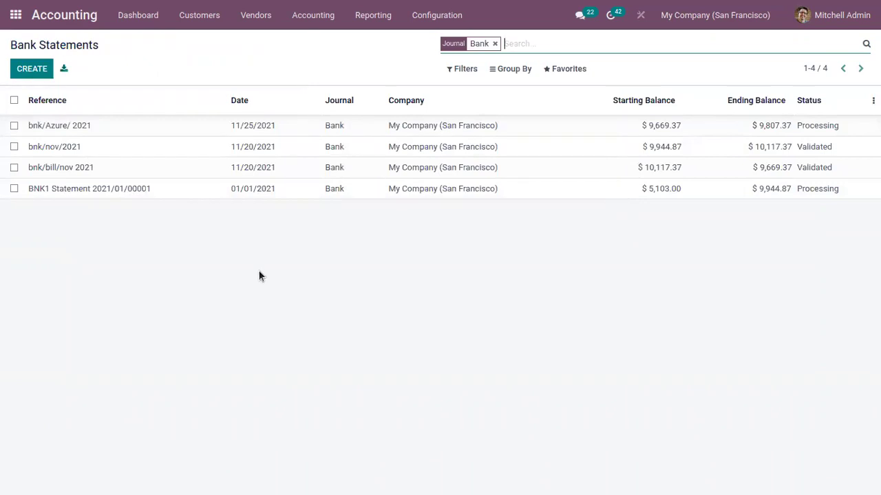
{"action": "left_click", "coordinate": [325, 15]}
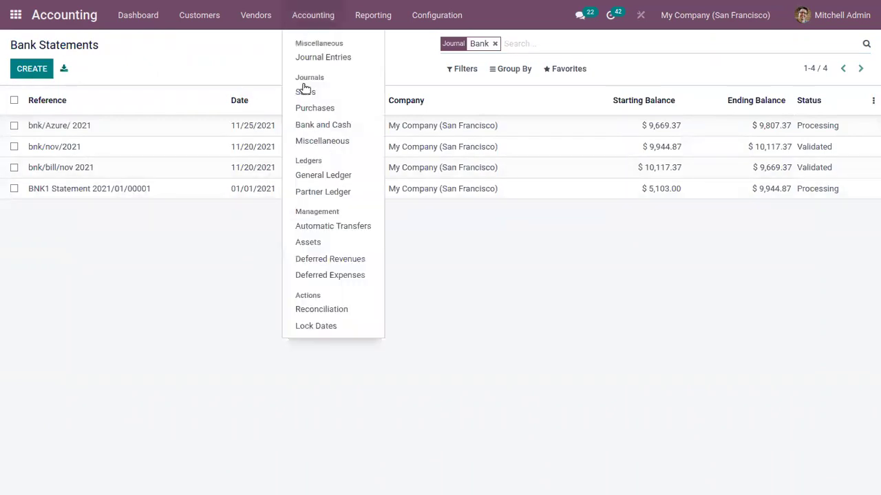
{"action": "left_click", "coordinate": [310, 126]}
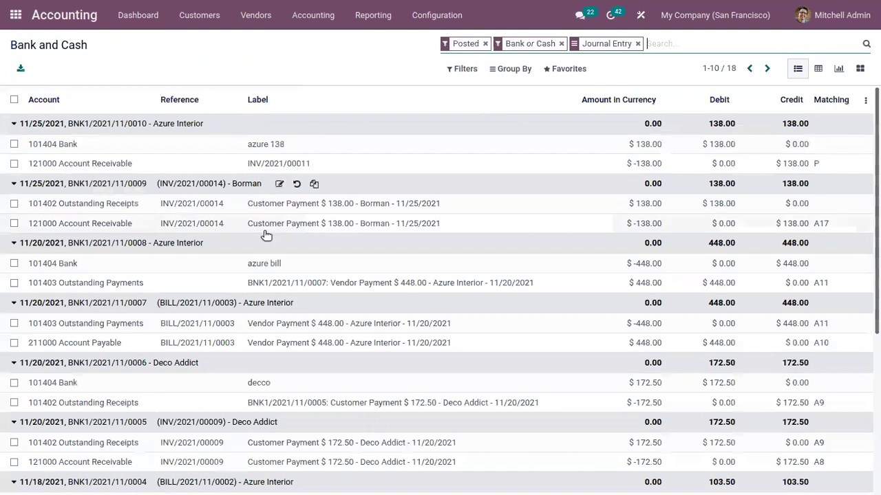